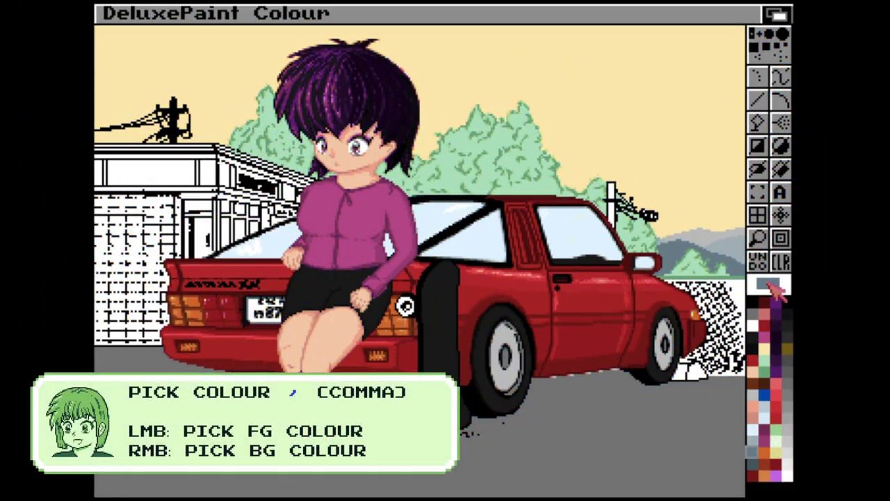
Sample the tree's green and the sky's cream as drawing colours, and try a short black freehand curve in the sky, undoing it
left_click(528, 148)
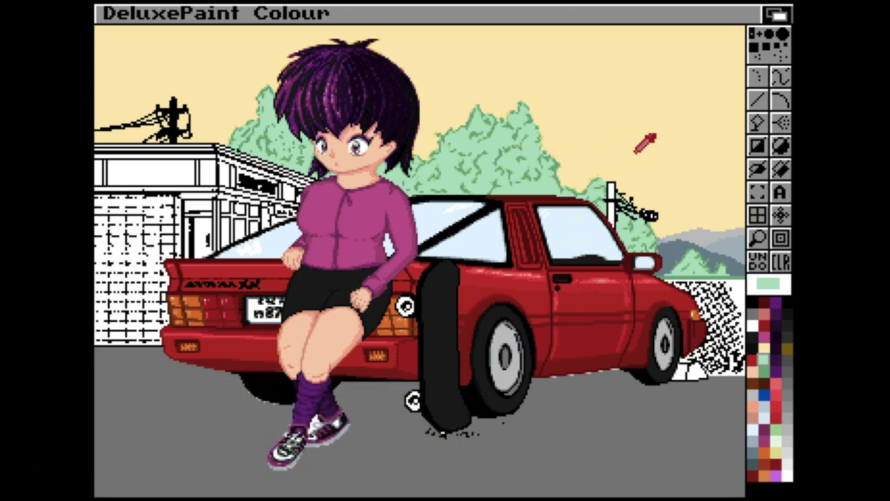
left_click(630, 120)
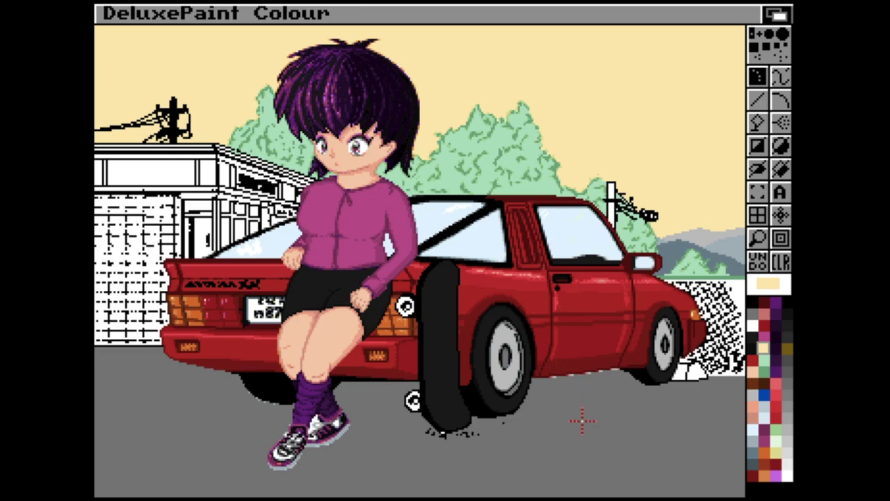
mouse_move(562, 91)
left_mouse_down()
mouse_move(586, 105)
mouse_move(577, 135)
left_mouse_up()
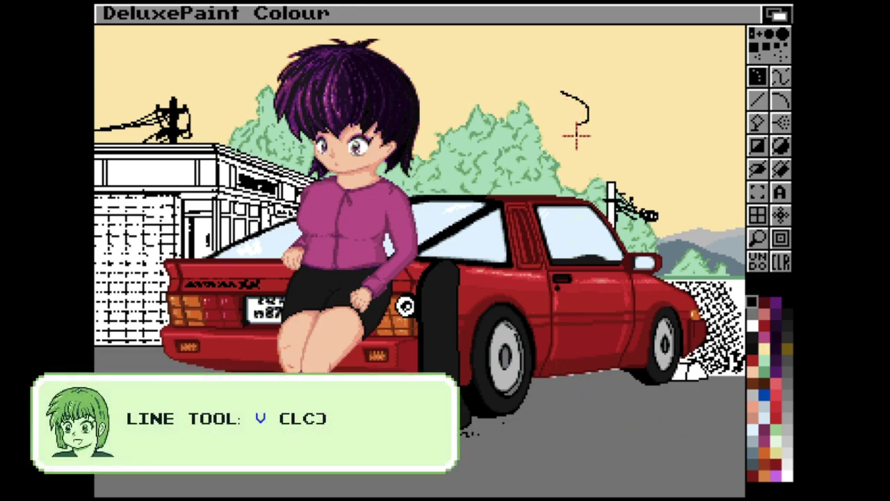
key("u")
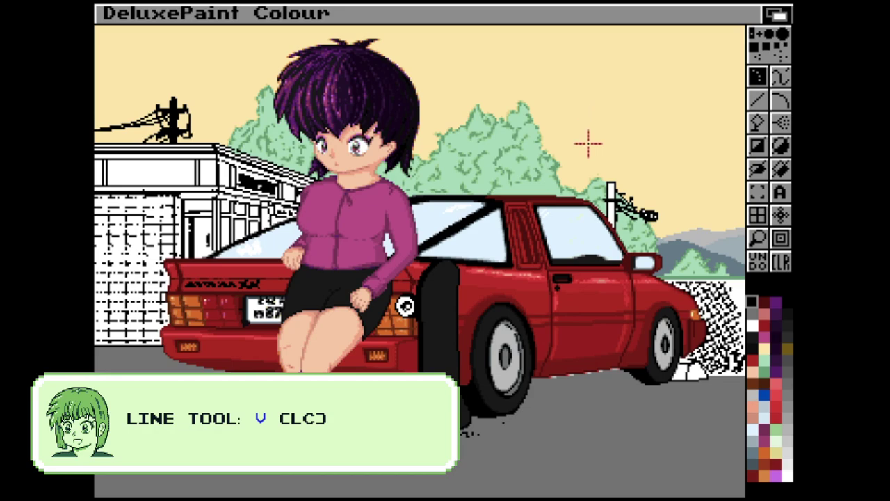
Try two connected straight black lines across the sky above the car with the Line tool
key("v")
left_click_drag(550, 69, 621, 98)
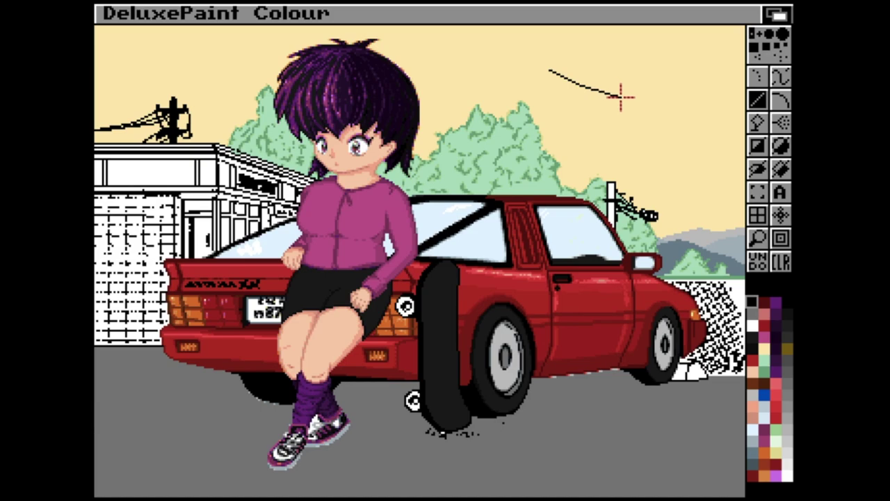
left_click_drag(621, 98, 712, 99)
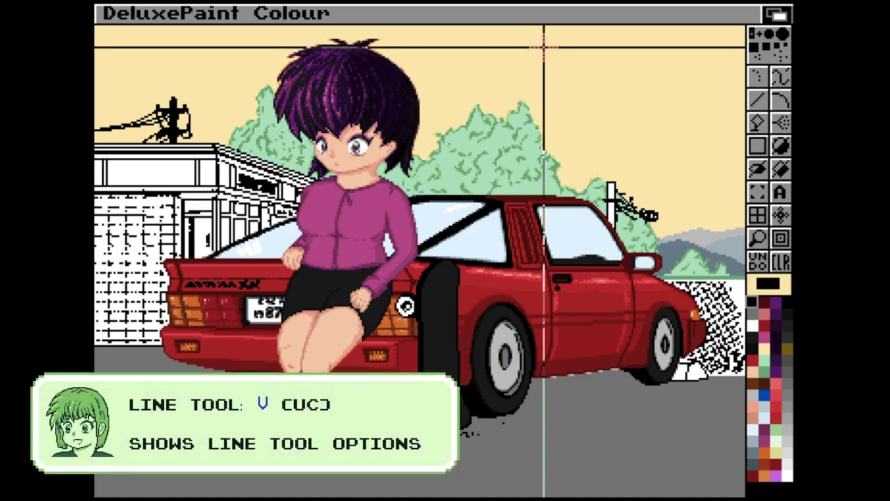
Set the line spacing to every Nth dot with a value of 8, and draw a sloping test line across the sky
key("shift+v")
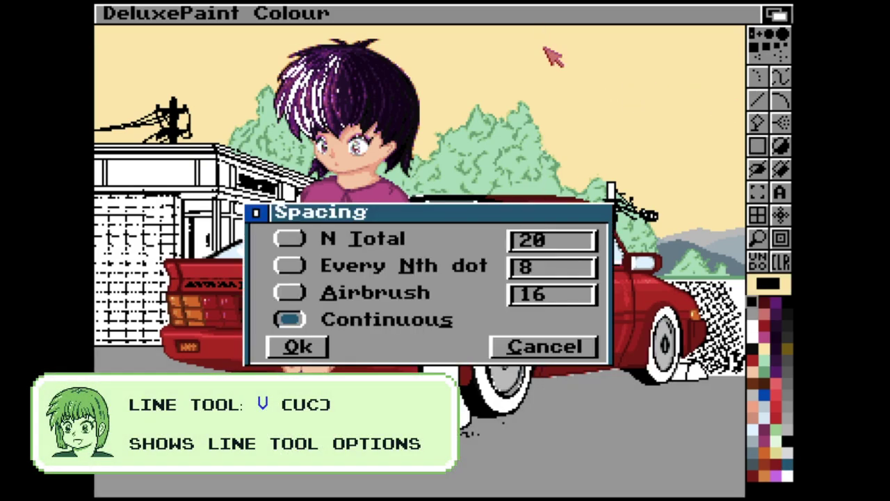
left_click(303, 269)
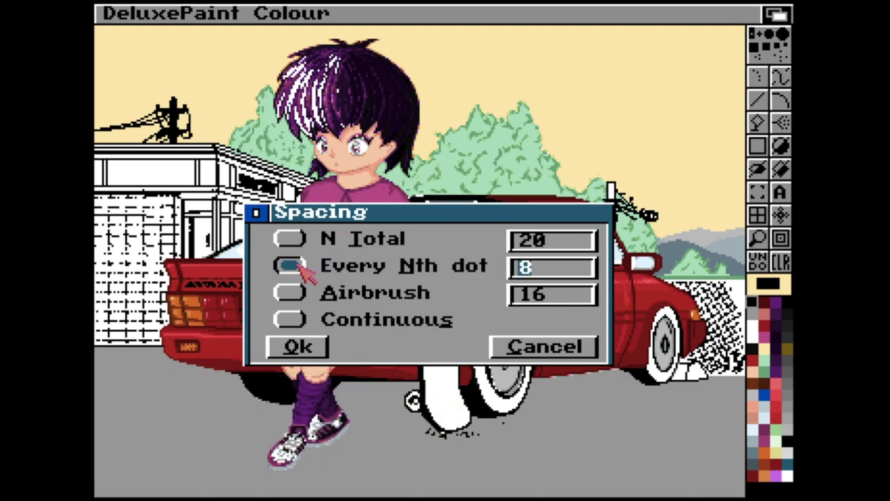
left_click(326, 346)
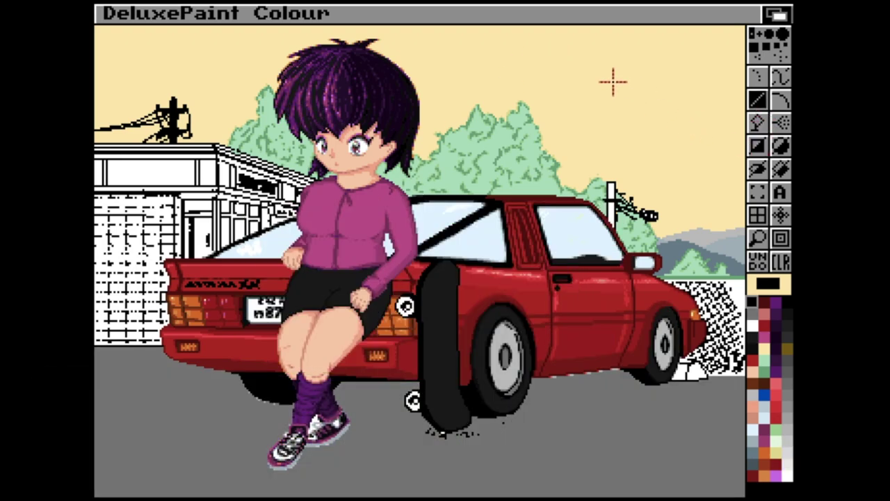
left_click_drag(542, 73, 672, 129)
Flood-fill the cream sky with solid blue and undo the fill
key("f")
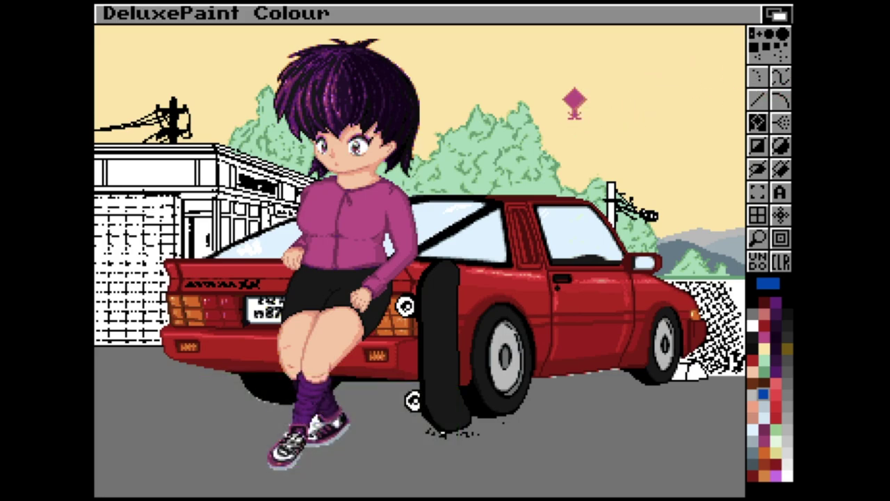
left_click(576, 108)
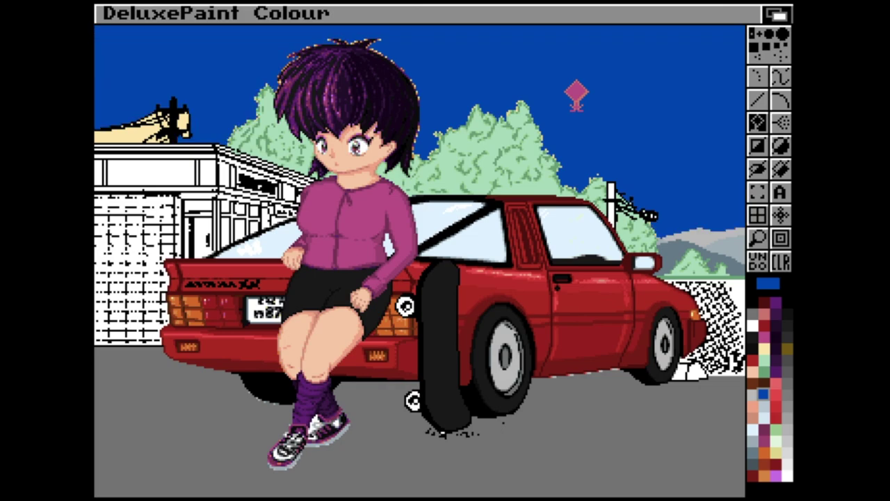
key("u")
Try the Line and horizontal gradient types in the fill options and discard the changes
key("shift+f")
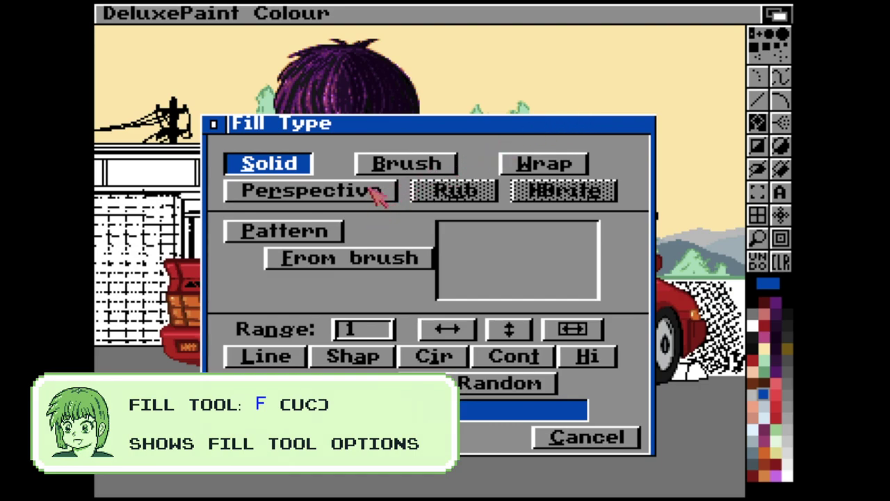
left_click(291, 359)
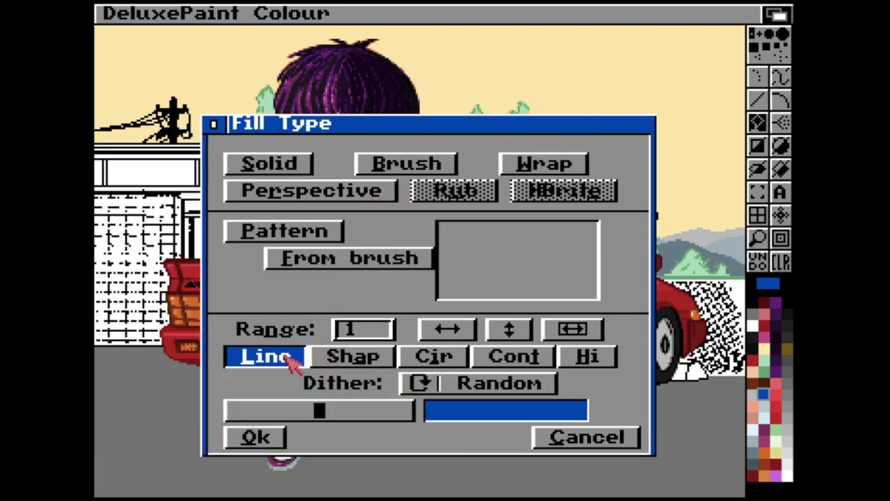
left_click(456, 334)
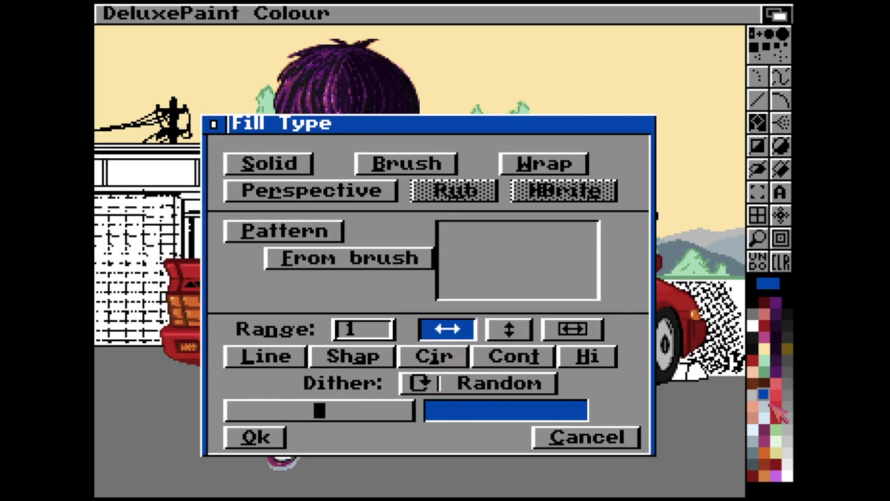
left_click(792, 407)
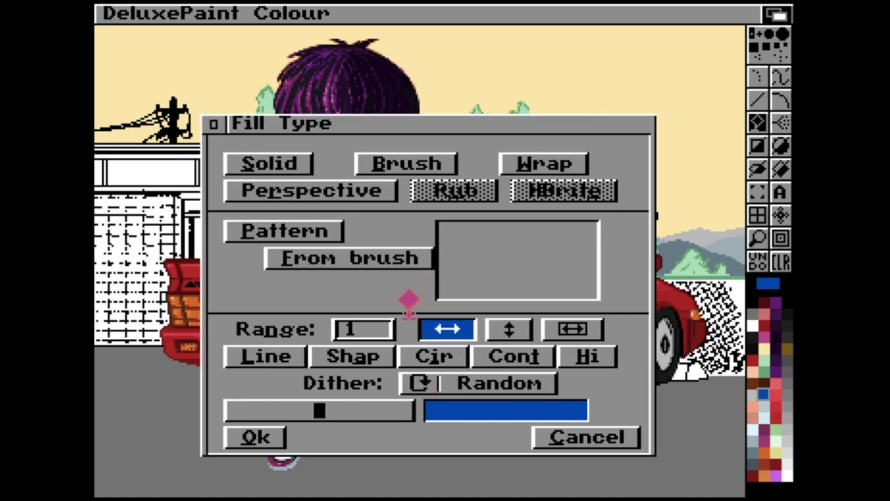
left_click(573, 432)
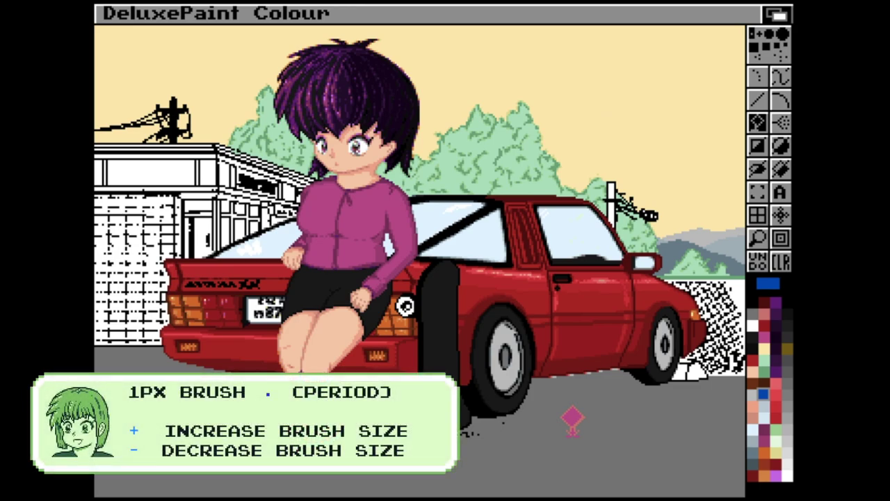
Switch to the one-pixel brush, try a blue freehand loop in the sky and undo it
key("period")
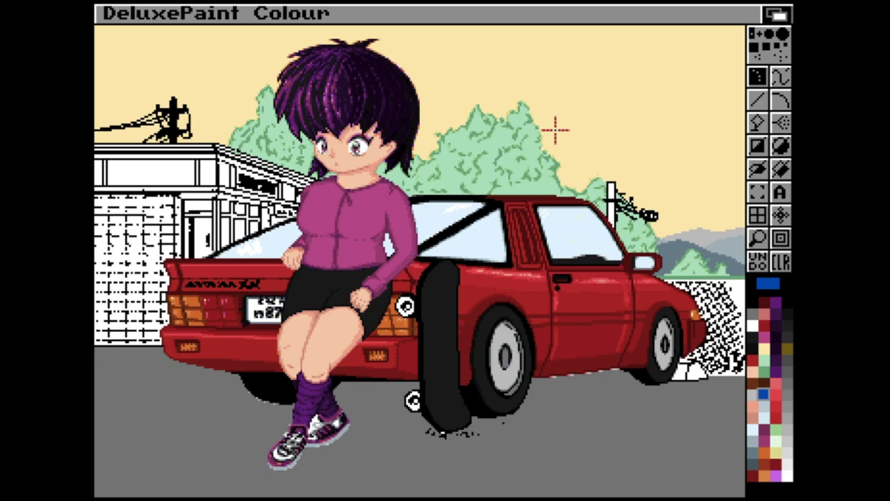
mouse_move(555, 130)
left_mouse_down()
mouse_move(570, 116)
mouse_move(615, 127)
mouse_move(620, 89)
mouse_move(571, 73)
mouse_move(567, 95)
mouse_move(581, 89)
left_mouse_up()
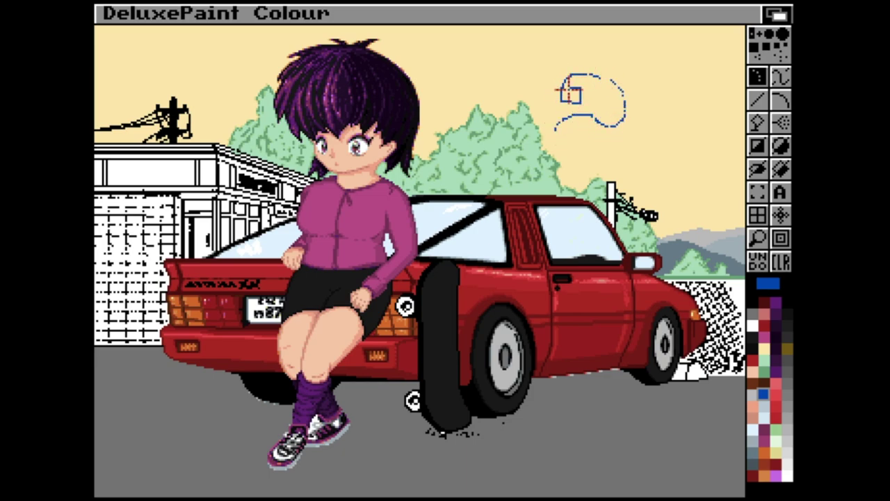
key("u")
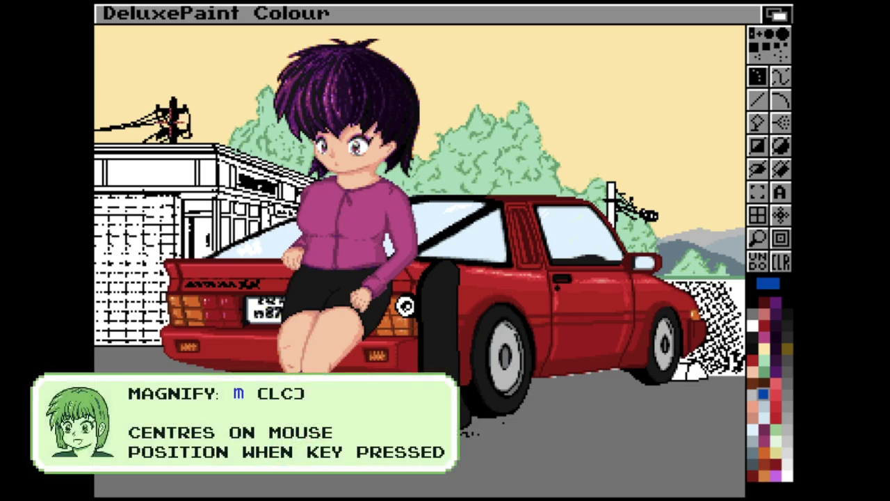
Magnify the utility pole above the building and paint grey smoothing pixels on the edges of its post, crossarm and insulator
key("m")
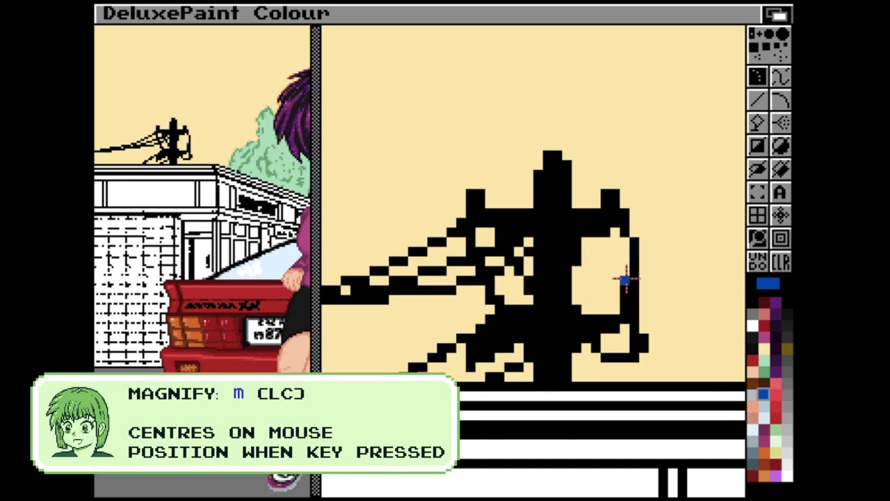
left_click(758, 316)
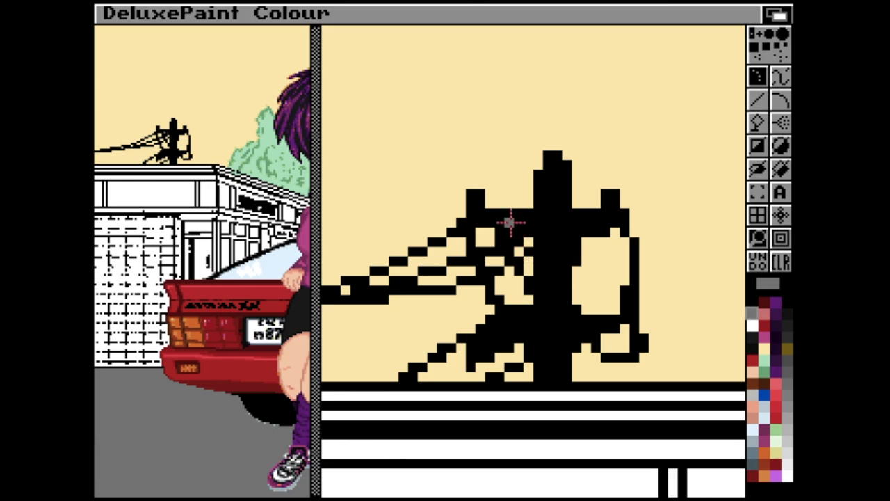
left_click(538, 174)
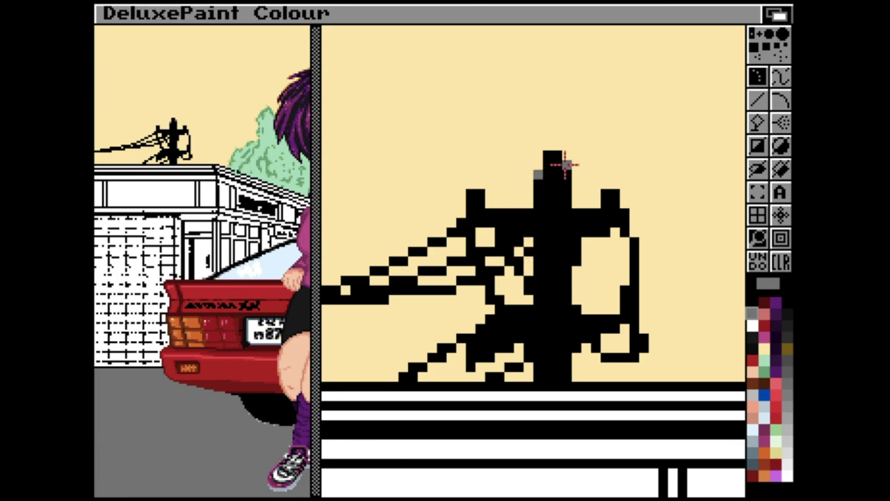
left_click(566, 165)
left_click(606, 232)
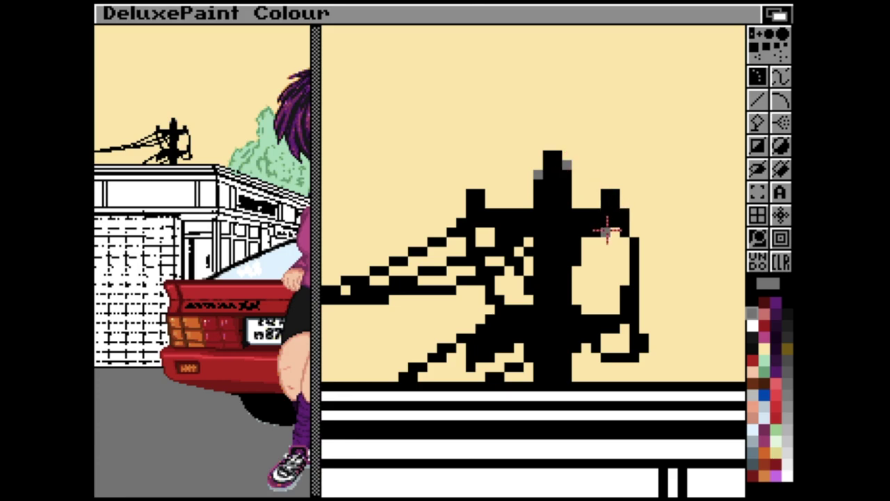
left_click(470, 201)
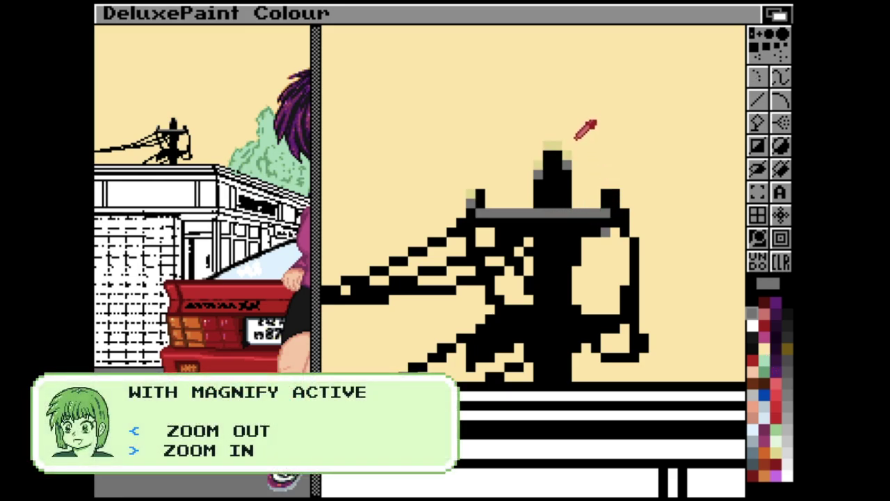
Sample the khaki smoothing colour, add a pixel to the corner of the pole's right insulator, and leave the magnified view
left_click(569, 153)
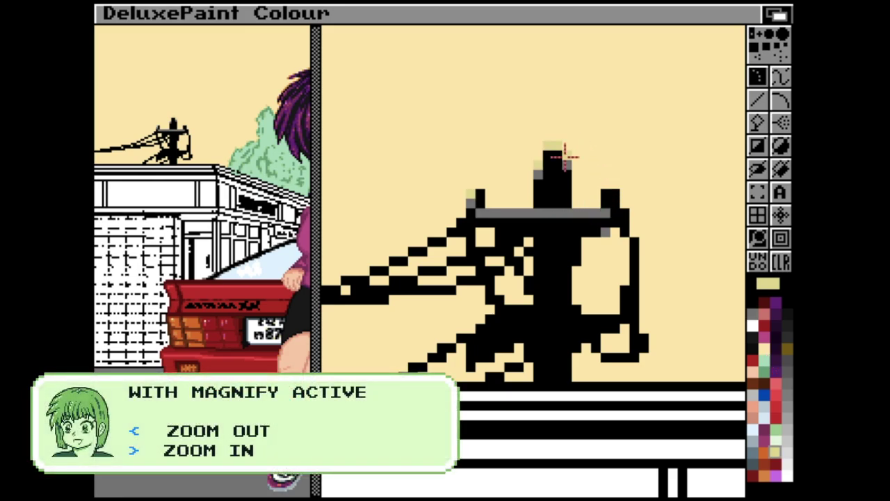
left_click(605, 193)
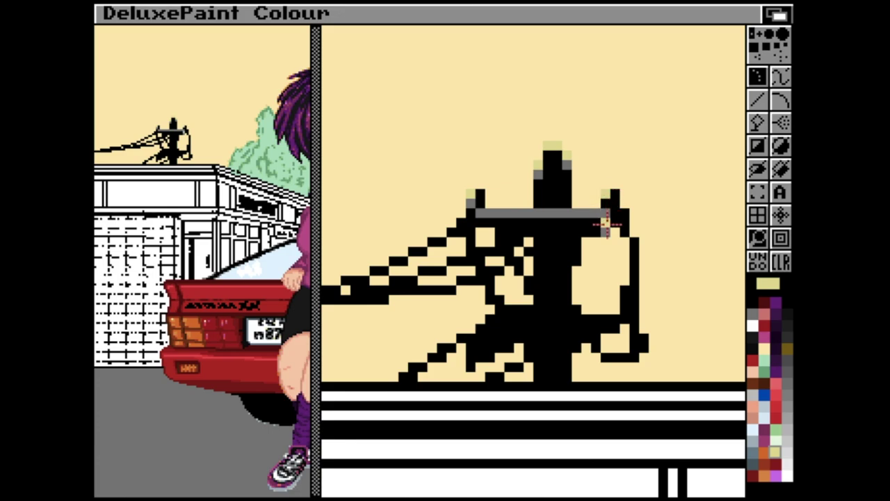
key("m")
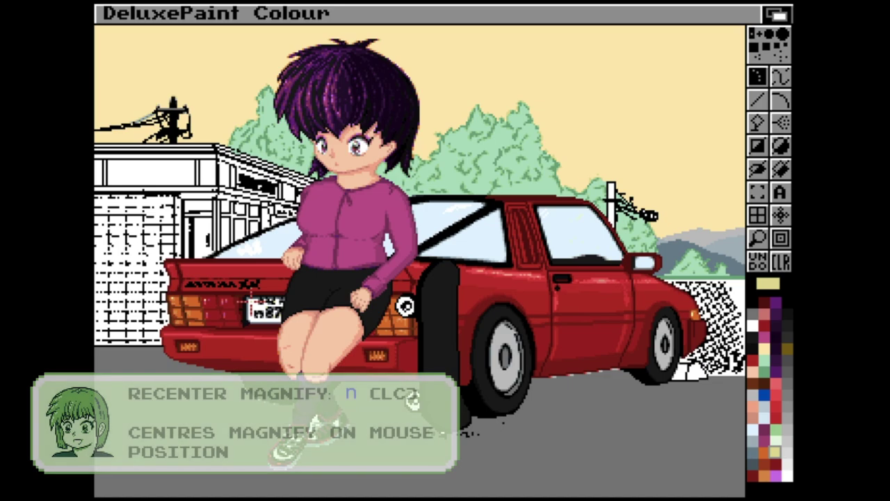
Magnify the car's number plate, recentre the magnified view on the woman's face and reduce the magnification
key("n")
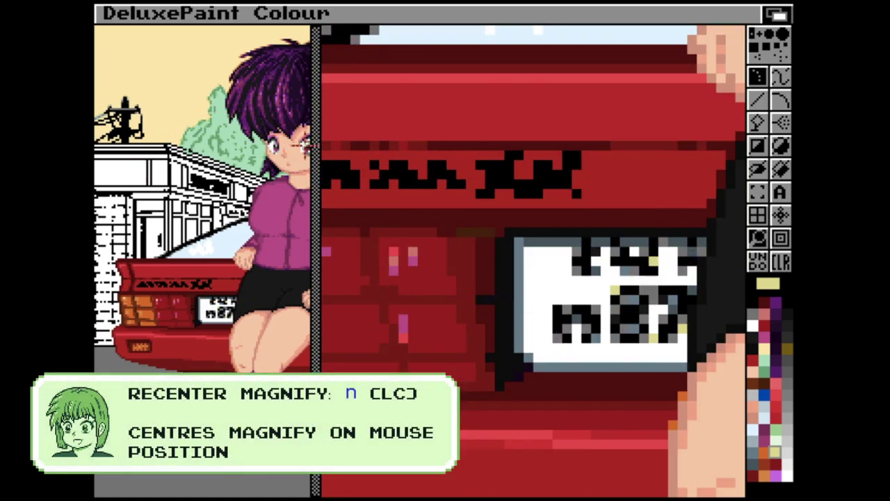
key("n")
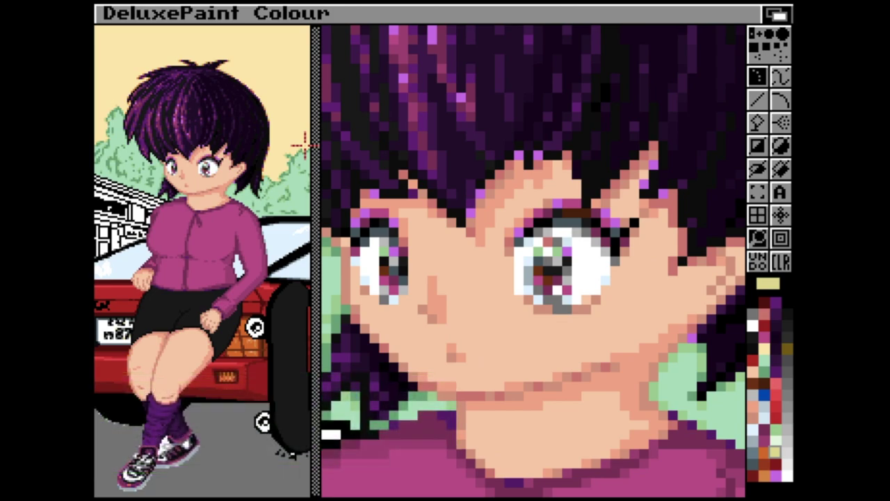
key("minus")
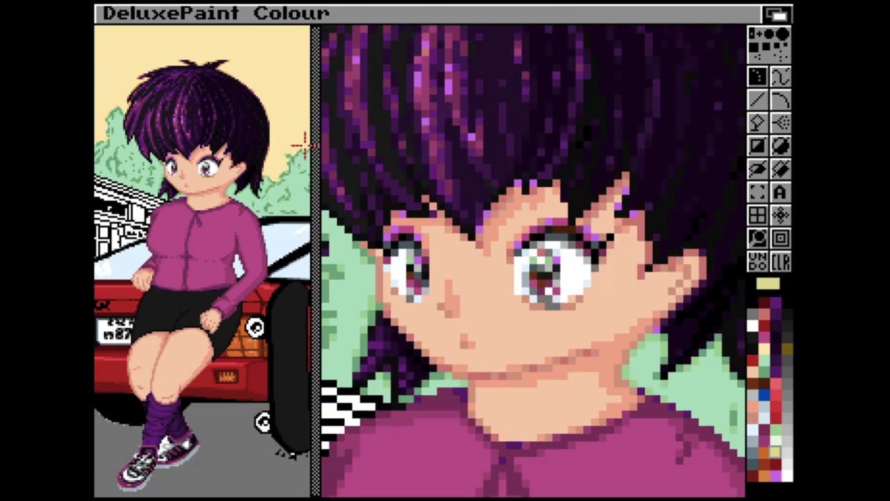
key("minus")
key("minus")
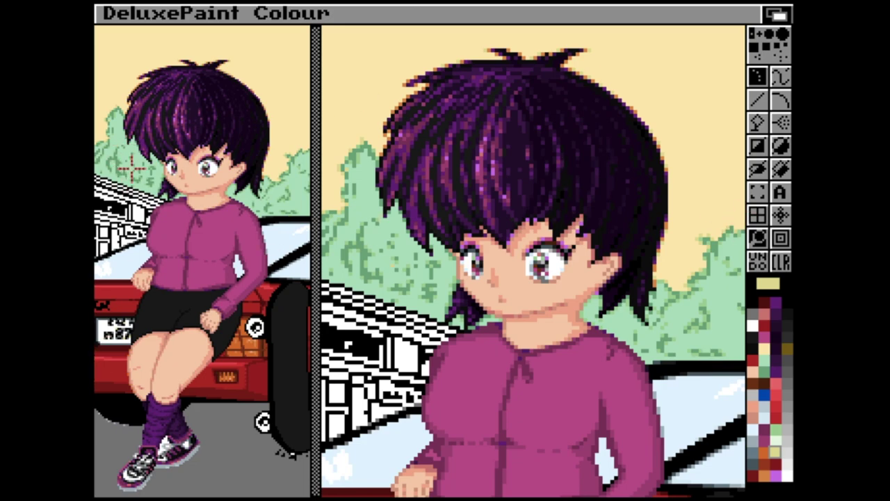
Open the palette editor and sample the darker green from the tree beside the woman's head
key("n")
key("p")
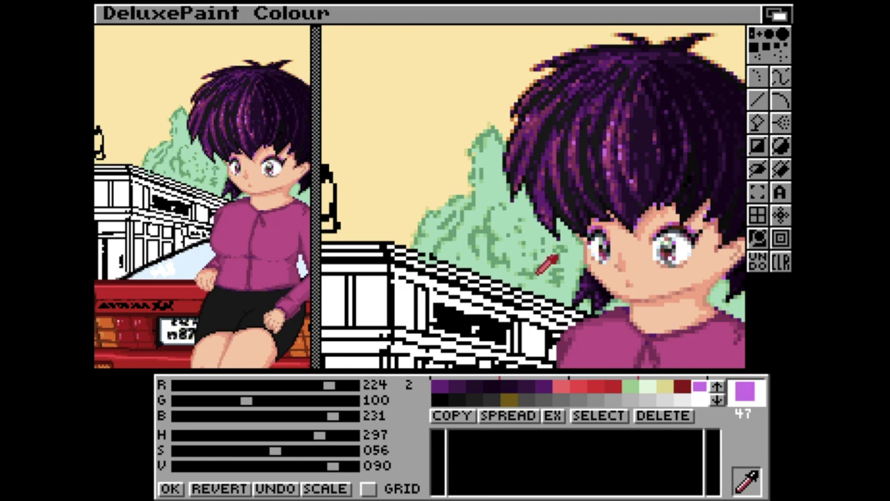
left_click(536, 273)
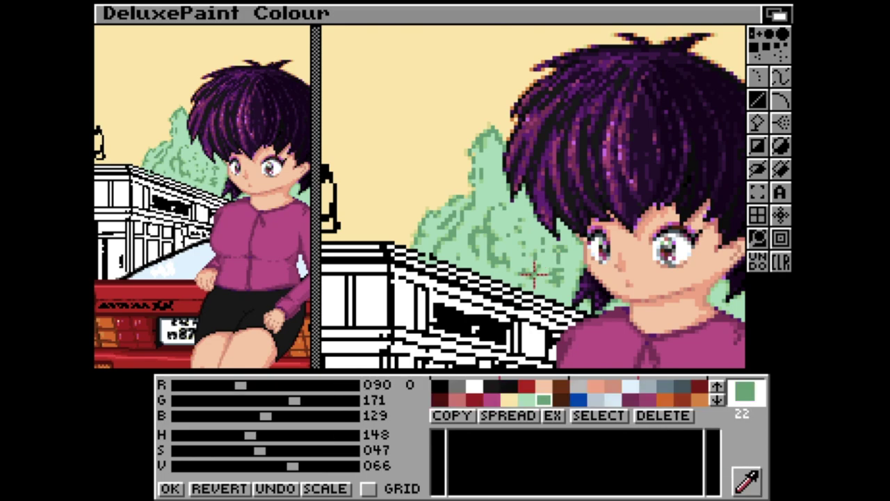
left_click(464, 415)
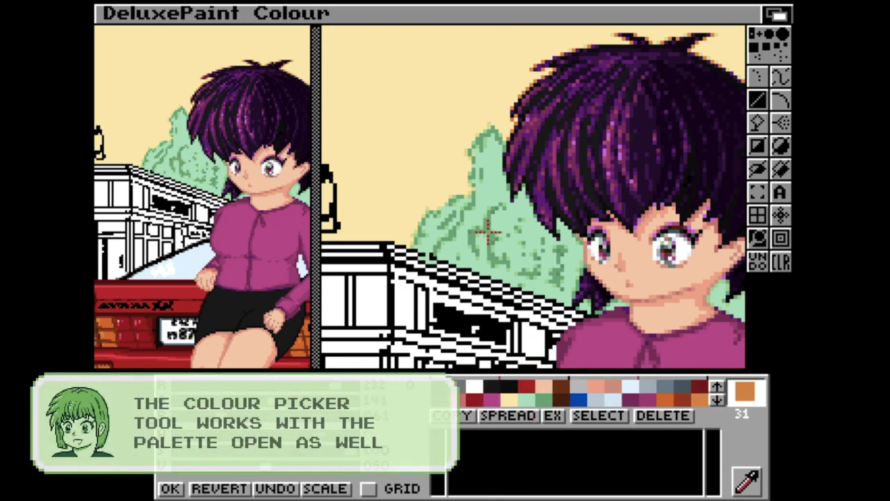
Cycle the foreground colour backwards through the palette to the red colour 5
key("bracketleft")
key("bracketleft")
key("bracketleft")
key("bracketleft")
key("bracketleft")
key("bracketleft")
key("bracketleft")
key("bracketleft")
key("bracketleft")
key("bracketleft")
key("bracketleft")
key("bracketleft")
key("bracketleft")
key("bracketleft")
key("bracketleft")
key("bracketleft")
key("bracketleft")
key("bracketleft")
key("bracketleft")
key("bracketleft")
key("bracketleft")
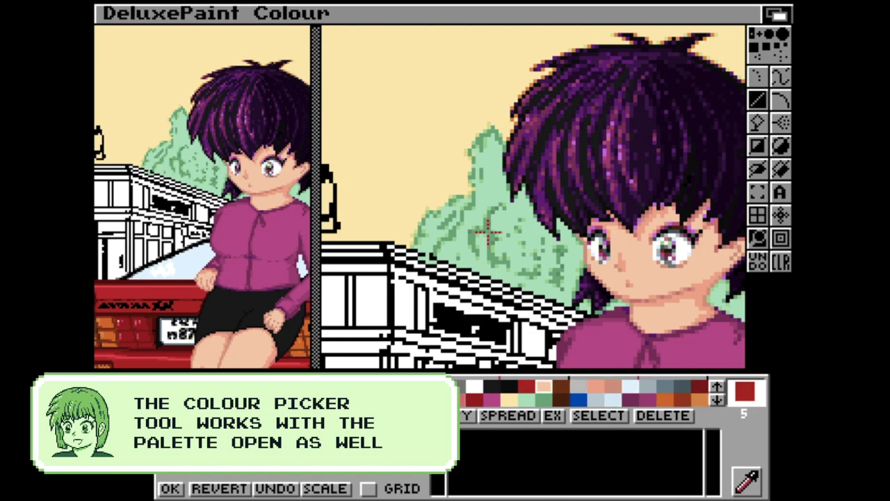
Sample the darker green 22 from the tree beside the woman's head and cycle the foreground colour forwards to green 48
key("comma")
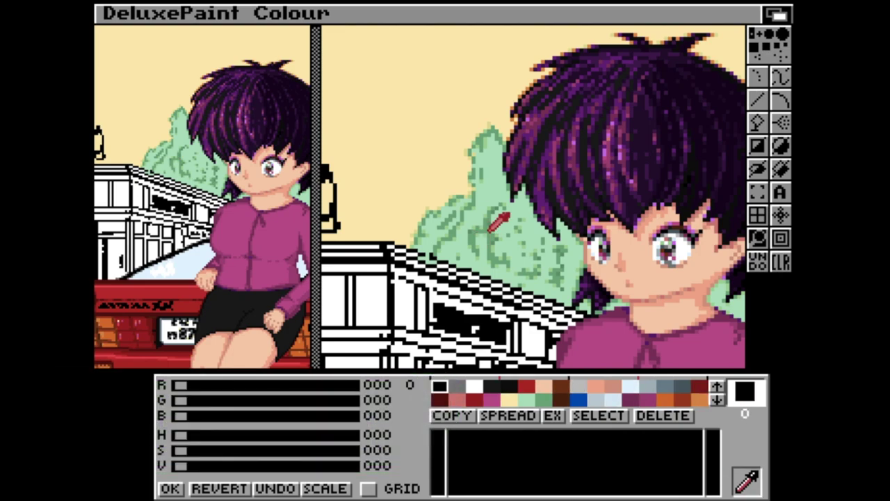
left_click(490, 230)
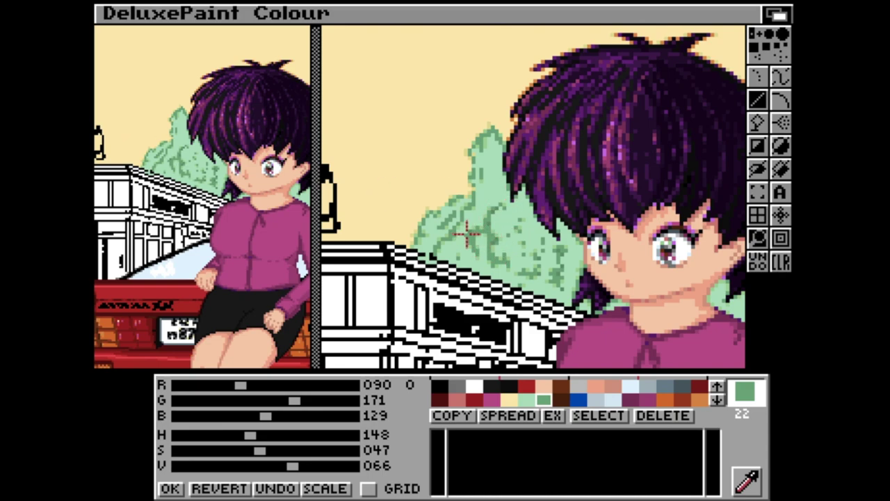
key("bracketright")
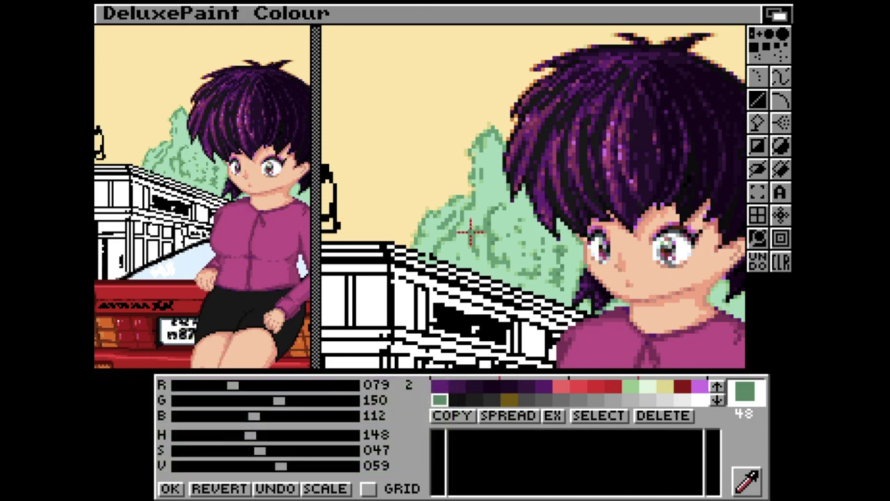
Cycle the foreground colour backwards through the palette to the orange colour 31
key("bracketleft")
key("bracketleft")
key("bracketleft")
key("bracketleft")
key("bracketleft")
key("bracketleft")
key("bracketleft")
key("bracketleft")
key("bracketleft")
key("bracketleft")
key("bracketleft")
key("bracketleft")
key("bracketleft")
key("bracketleft")
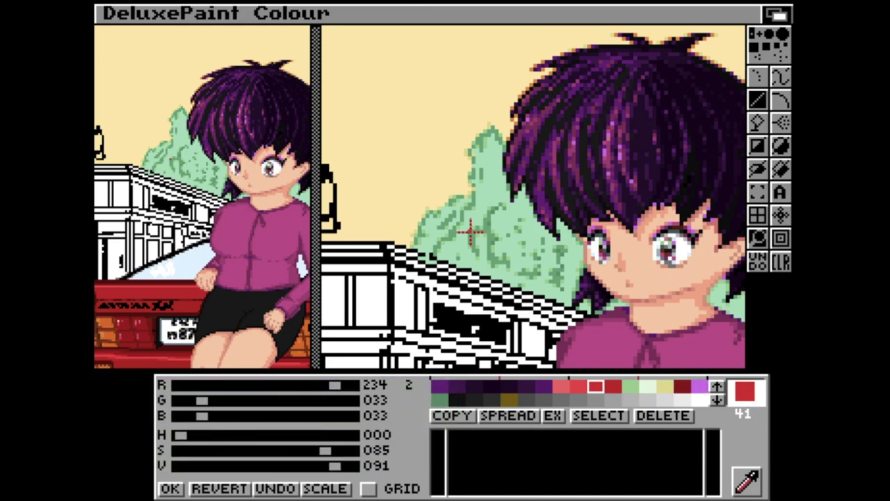
key("bracketleft")
key("bracketleft")
key("bracketleft")
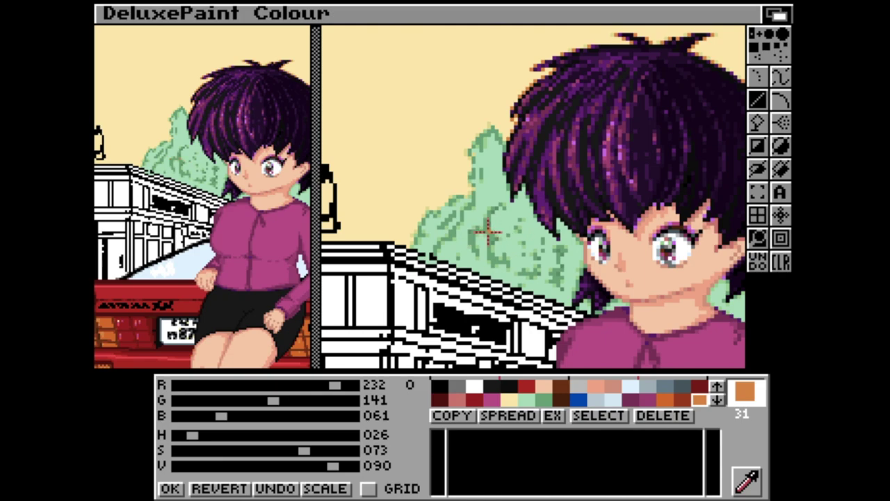
Return the picture to its unmagnified view and close the palette editor
left_click(457, 241)
key("m")
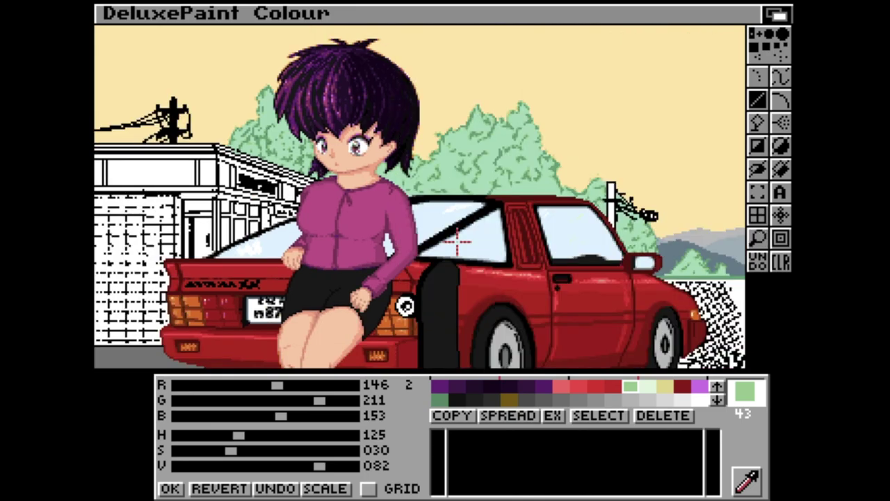
key("p")
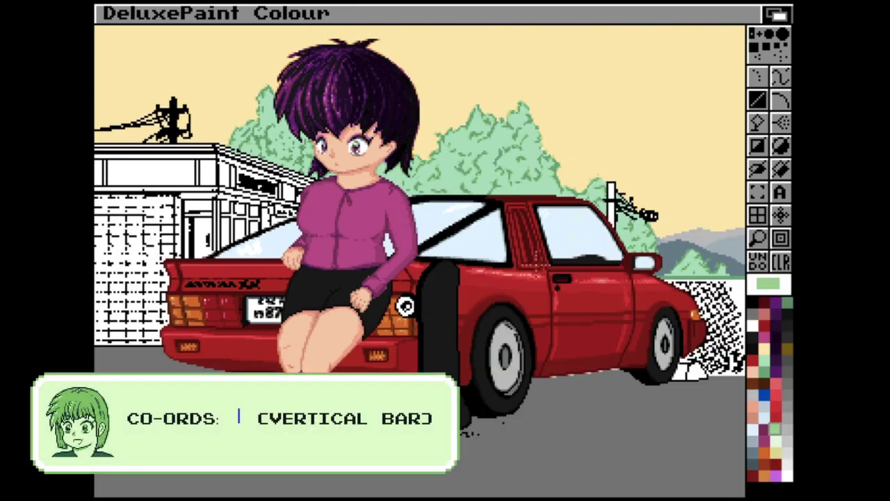
Show the cursor coordinates, check the pointer's position on the picture, and hide the coordinates again
key("bar")
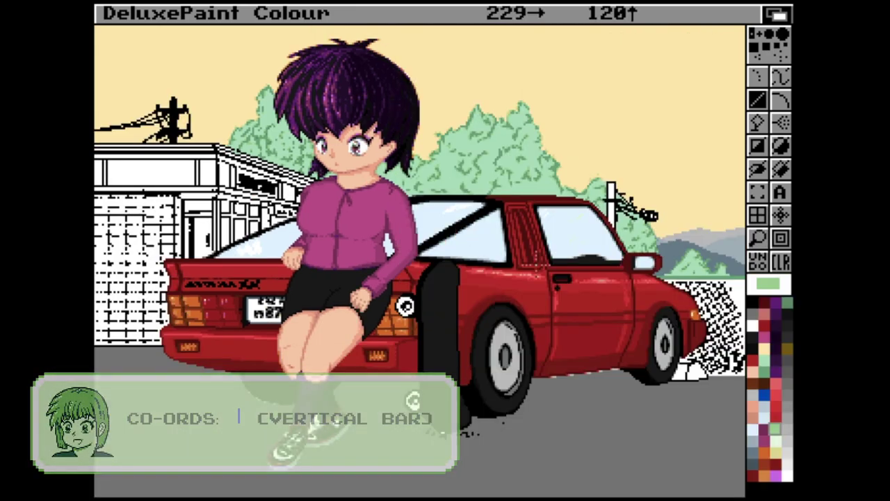
right_click(507, 14)
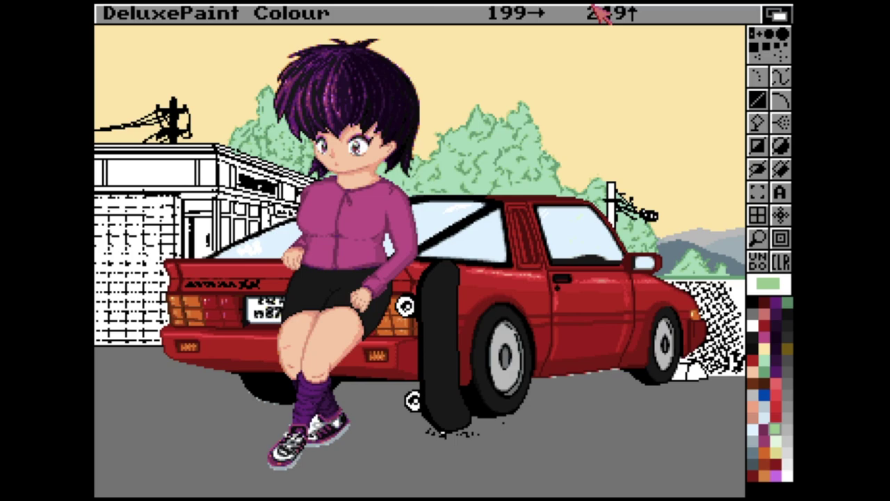
key("bar")
key("bar")
key("bar")
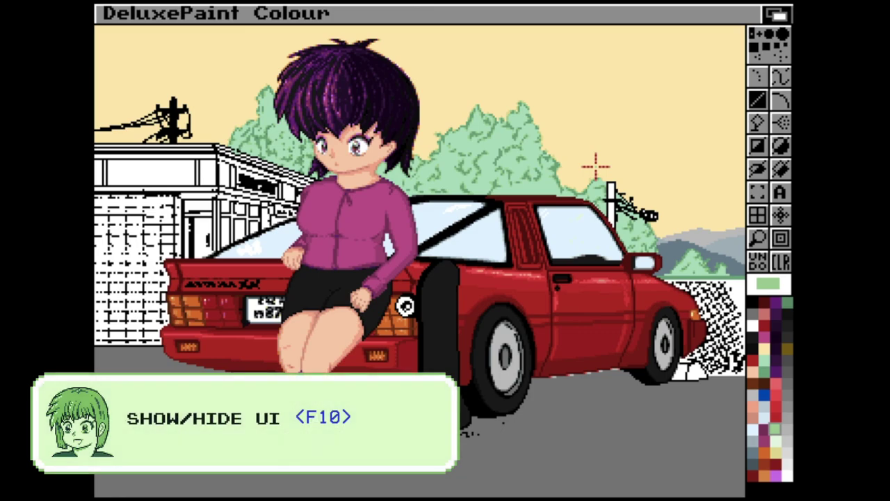
Hide the interface to view the whole picture, and bring the interface back
key("F10")
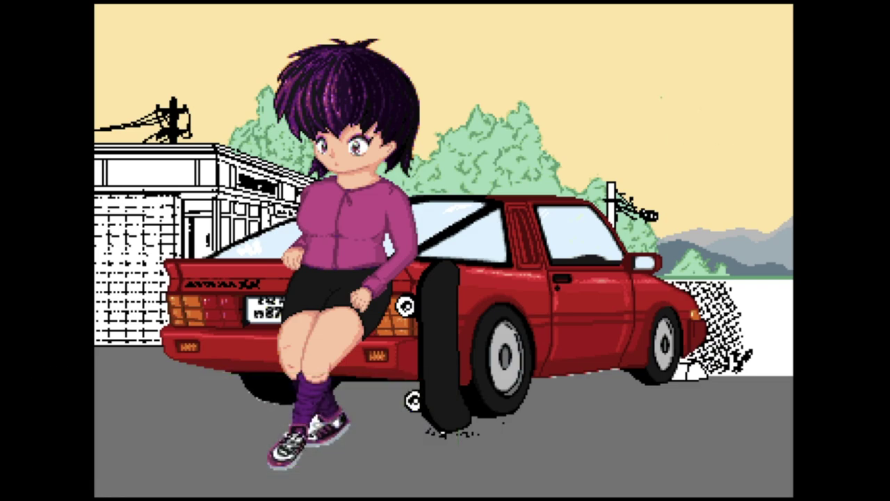
key("F10")
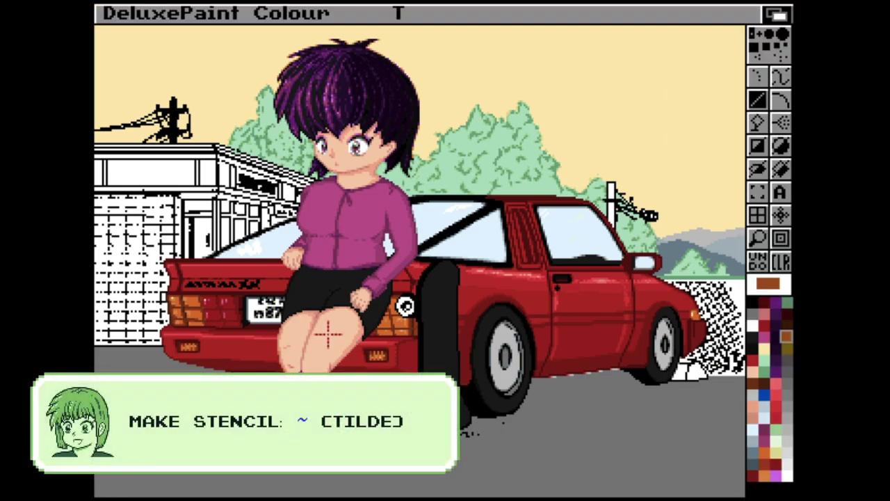
Make a stencil that locks the colours of the woman's skin, skirt and clothing so that she is protected from painting
key("asciitilde")
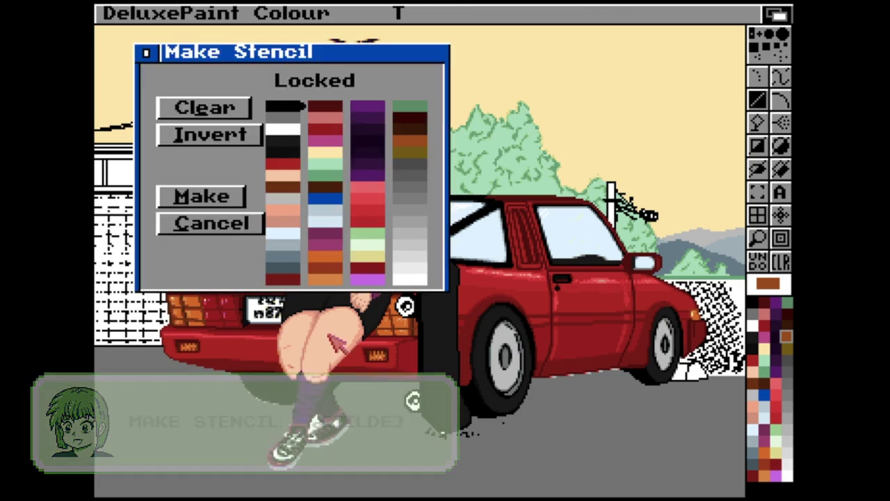
left_click_drag(371, 47, 684, 60)
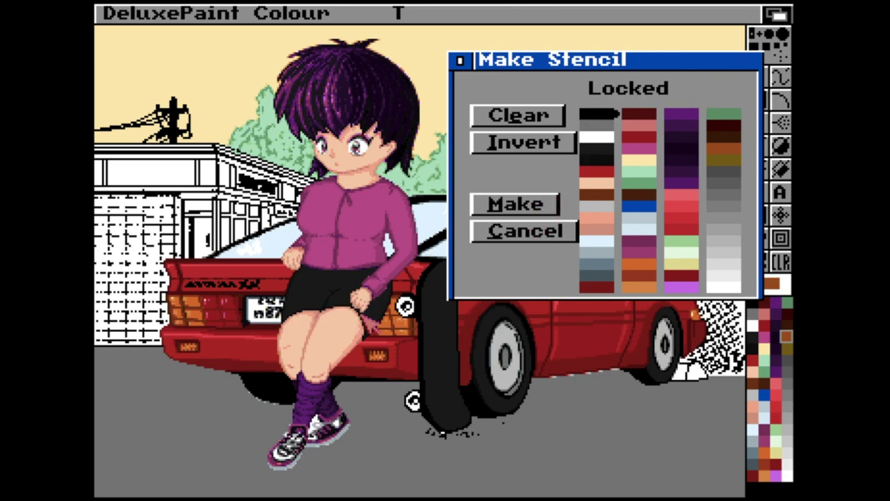
left_click(368, 321)
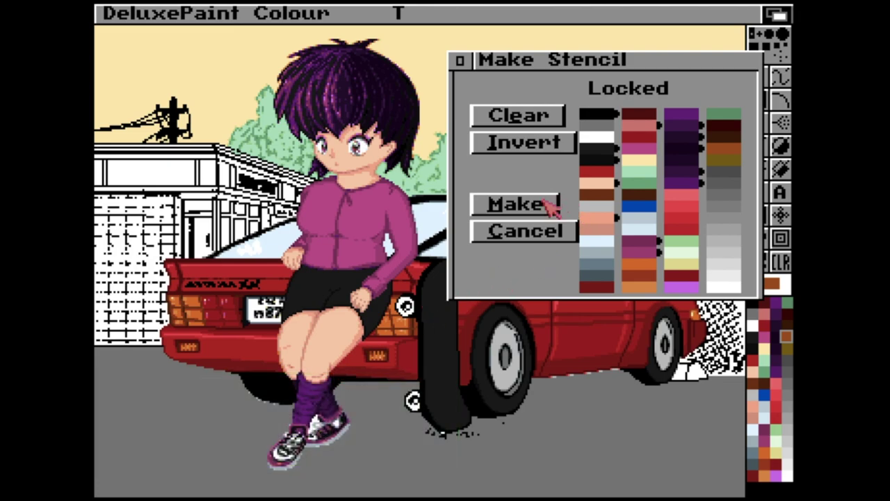
left_click(518, 204)
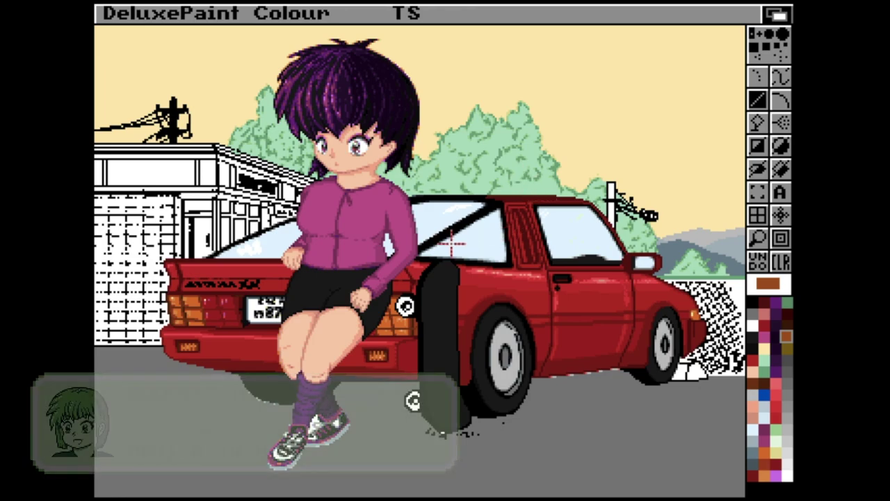
Turn on the P painting mode, magnify the woman's legs and paint shading on the car beside her skirt
key("alt+p")
key("m")
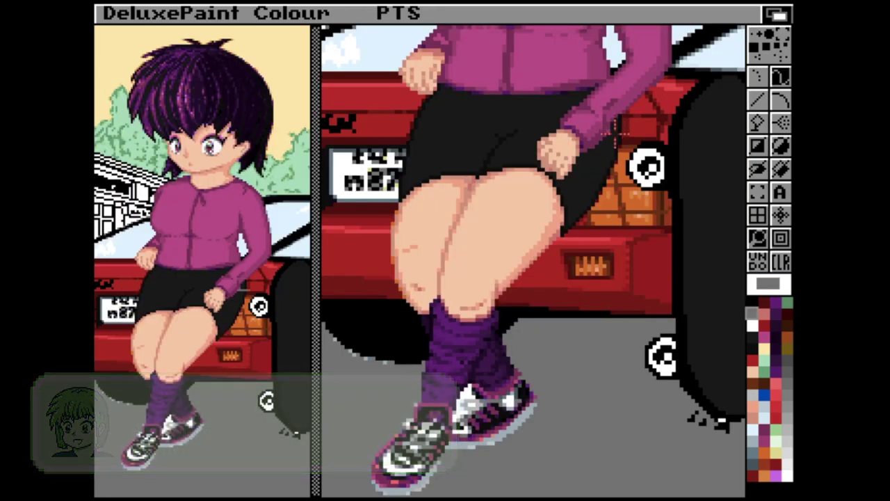
left_click(624, 123)
key("u")
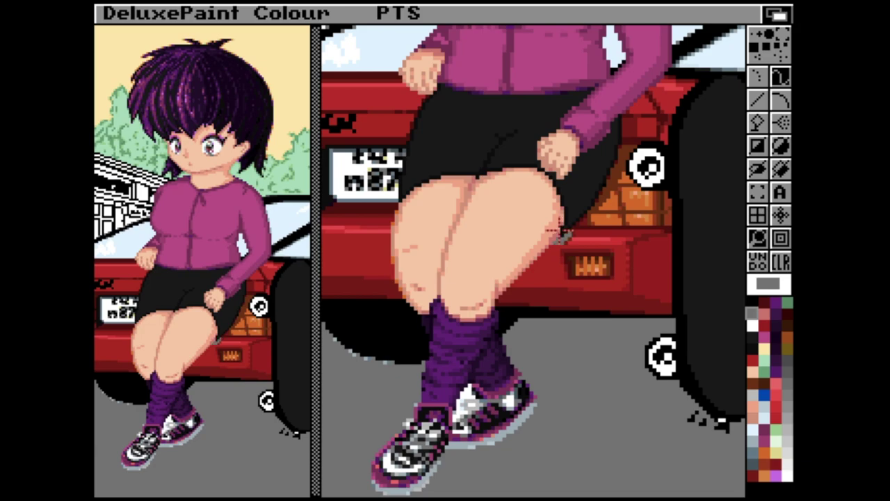
Draw a straight shadow line on the car along the underside of the woman's thigh, and leave the magnified view
key("v")
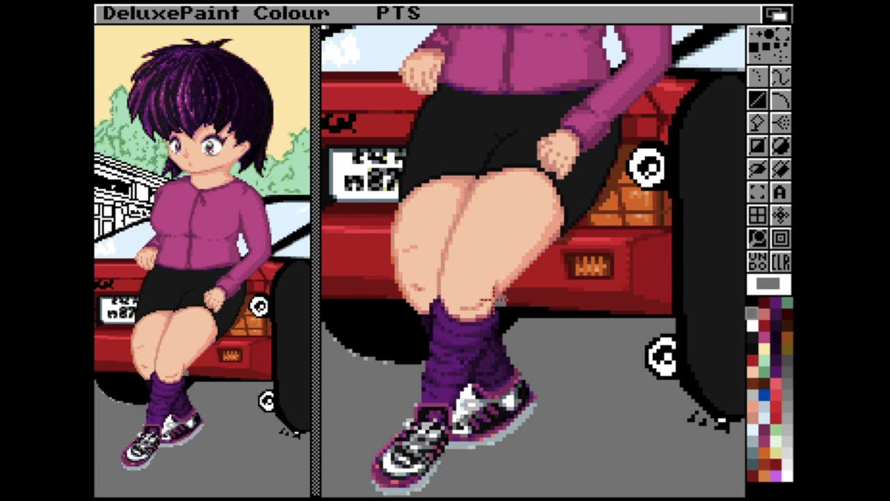
left_click_drag(510, 276, 577, 207)
key("u")
key("minus")
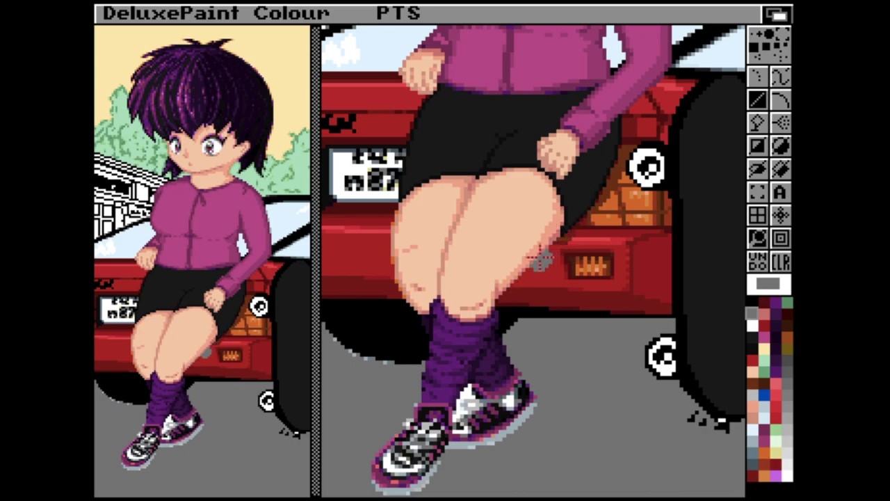
mouse_move(543, 249)
left_mouse_down()
mouse_move(483, 300)
mouse_move(491, 302)
left_mouse_up()
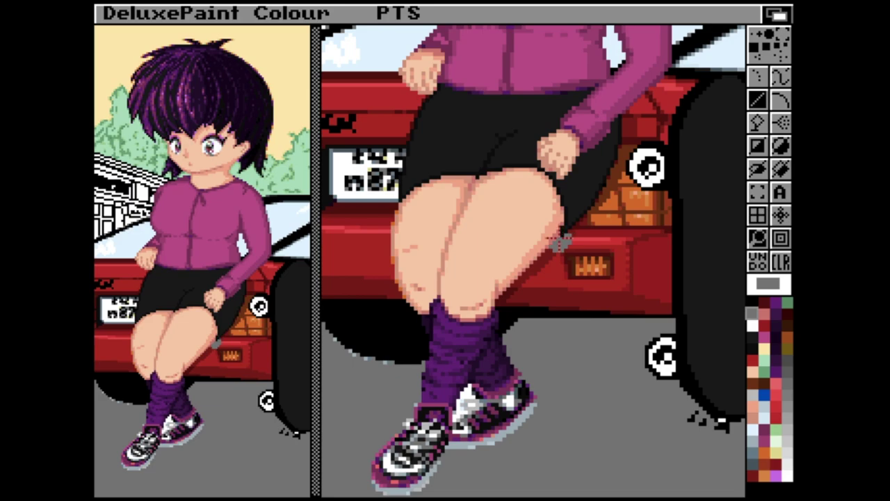
key("m")
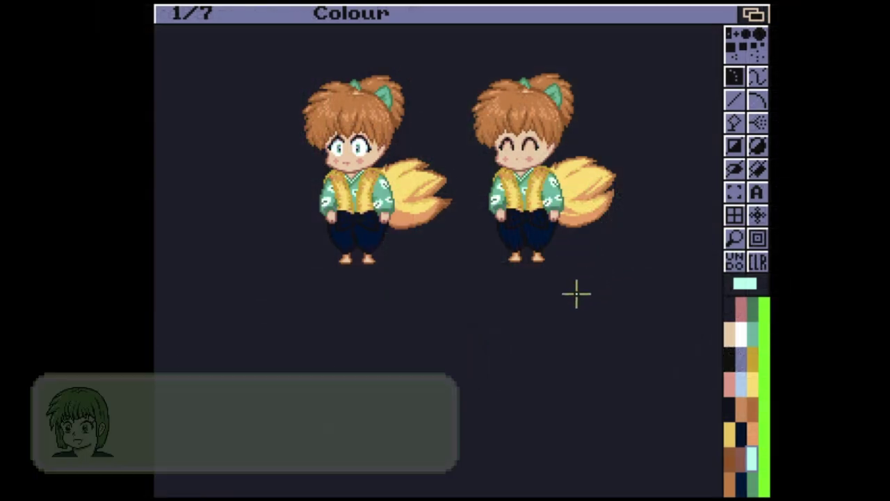
Cycle once through all seven frames of the fox-tailed character's animation, ending on frame 1
key("2")
key("2")
key("2")
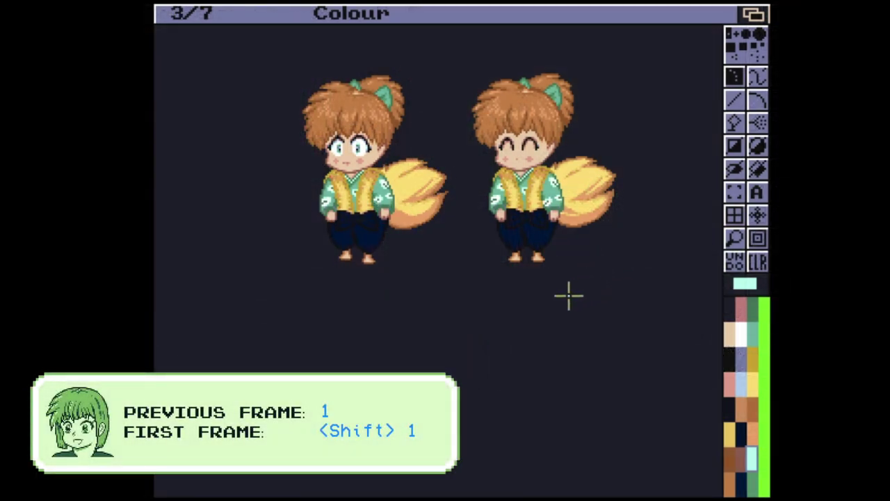
key("2")
key("2")
key("2")
key("2")
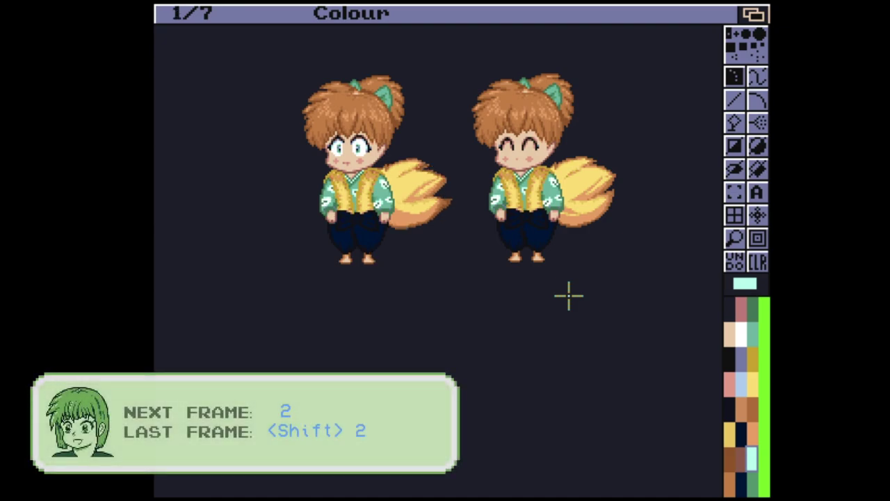
Step forwards through the fox-tailed character's animation frame by frame until it wraps around to frame 1
key("shift+2")
key("shift+2")
key("shift+2")
key("shift+2")
key("shift+2")
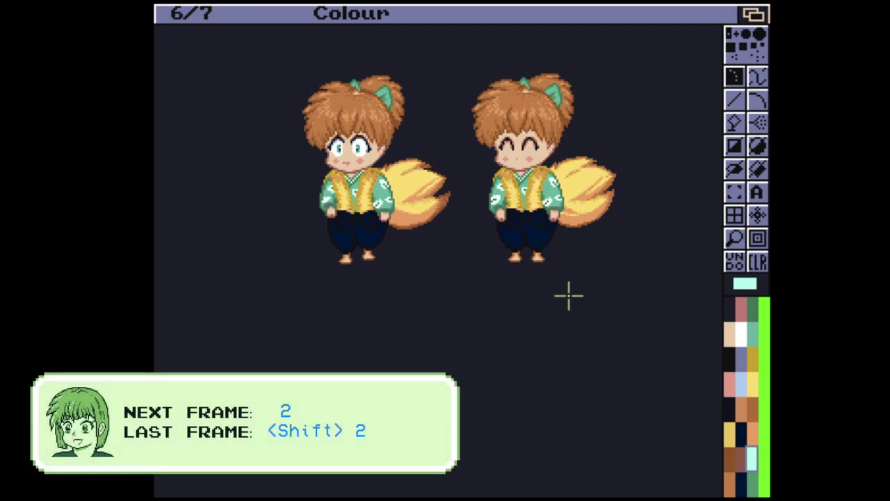
key("shift+2")
key("shift+2")
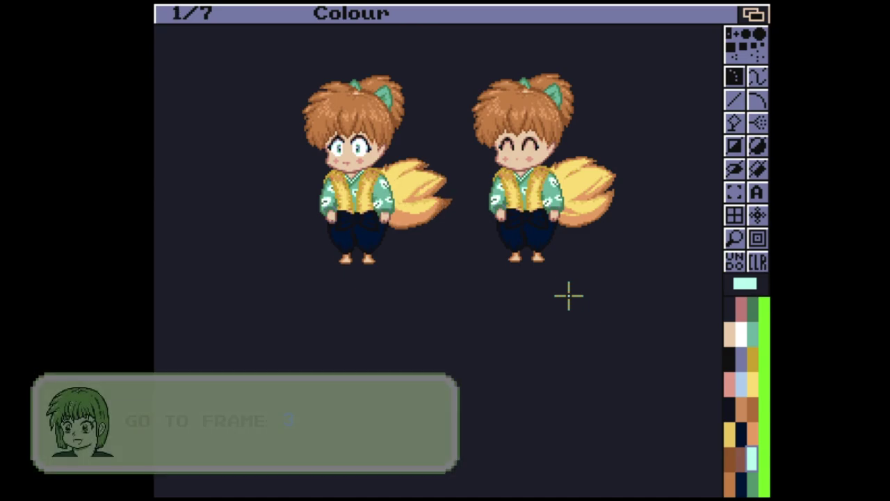
Jump directly to frame 5 of the fox-tailed character's animation
key("3")
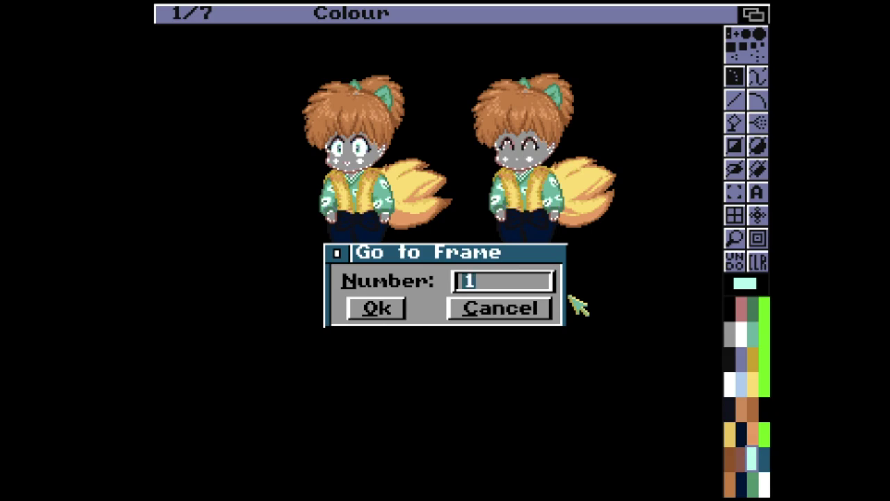
key("BackSpace")
type("5")
key("Return")
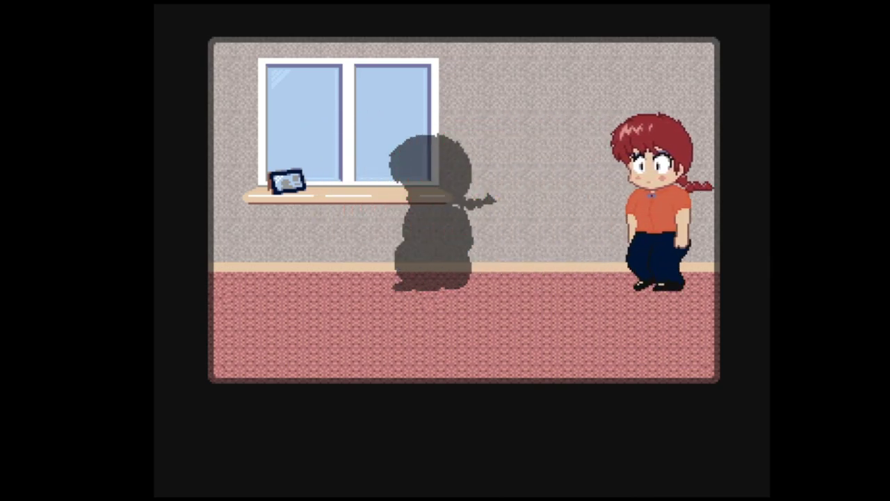
Stop the playback of the red-haired character's animation and set its global play rate to 24 fps
key("space")
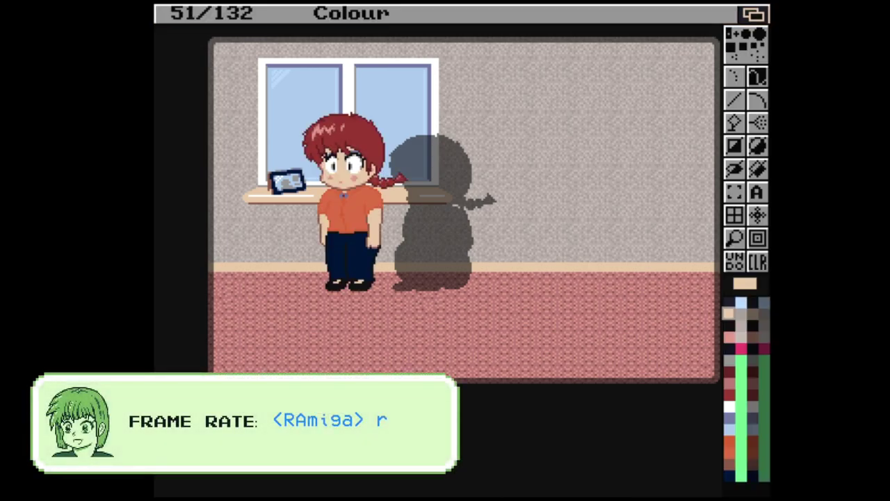
key("super+r")
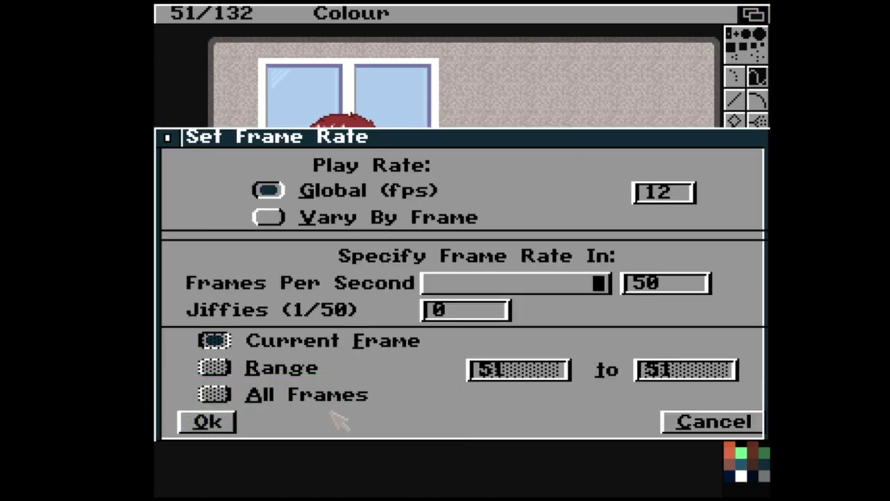
left_click(692, 192)
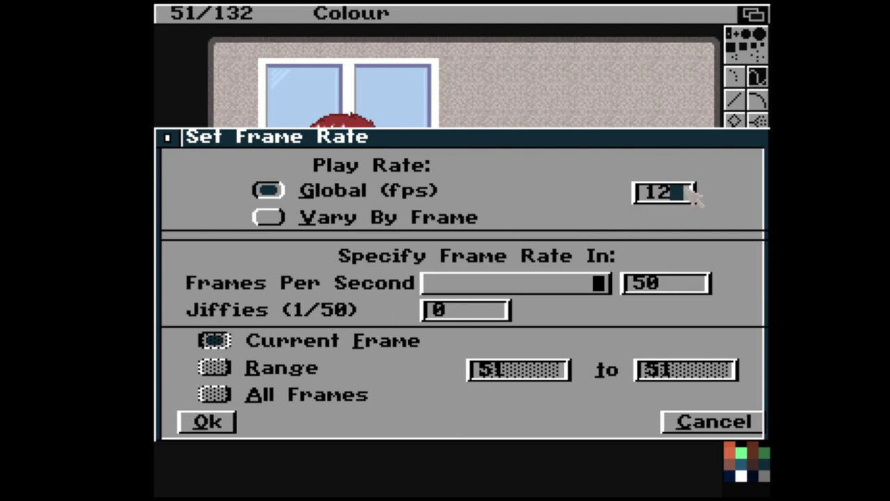
key("BackSpace")
key("BackSpace")
type("24")
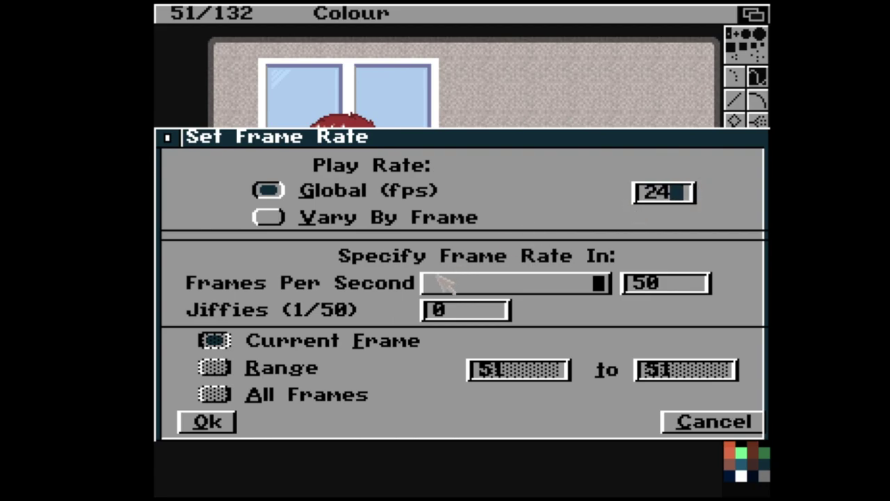
left_click(229, 423)
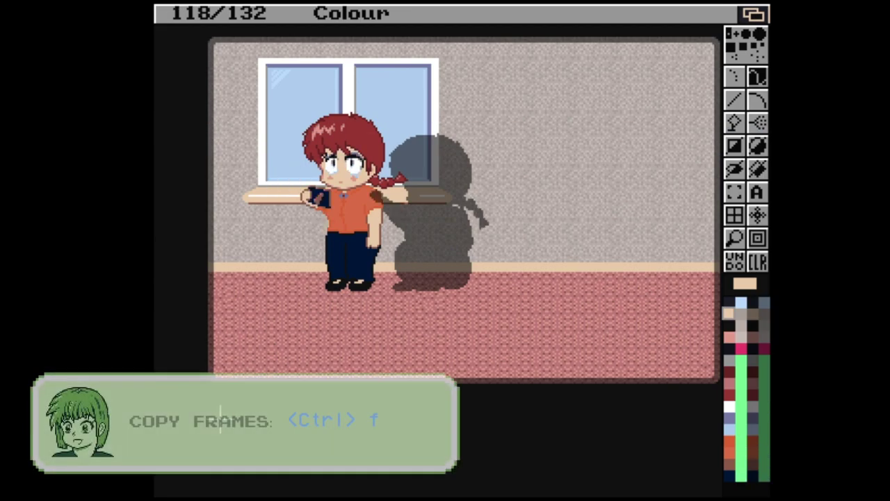
Bring up the Copy Frames options for frame 118 and dismiss them without copying
key("ctrl+f")
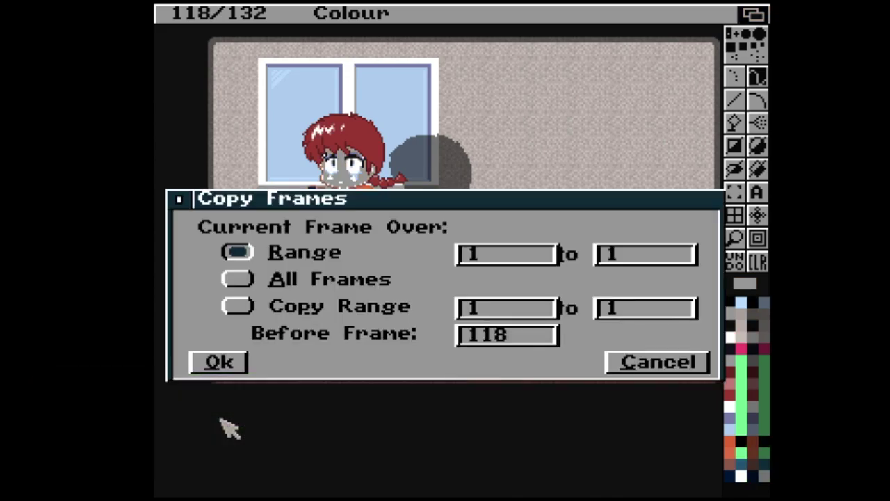
key("Escape")
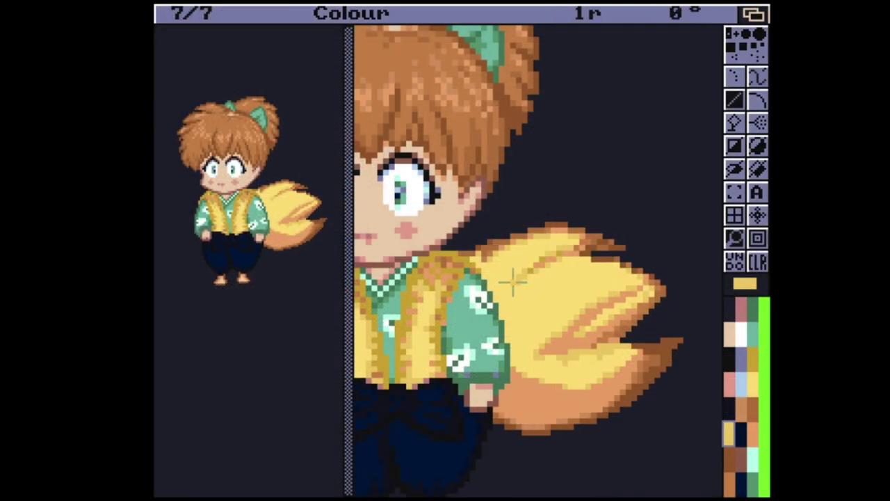
Step back and forth through the fox-tailed character's frames, and stop the full-screen playback of the animation
key("2")
key("2")
key("1")
key("1")
key("1")
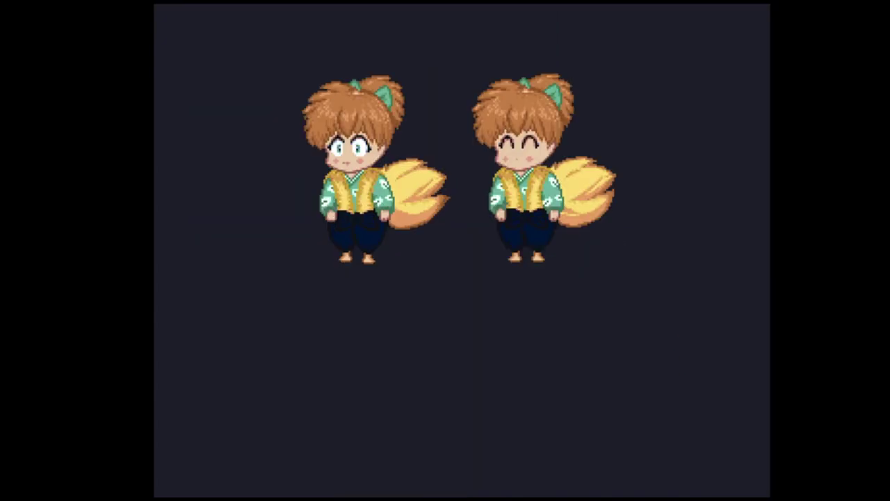
key("space")
Flip between the last frames and magnify the first character's fox tail on frame 6
key("1")
key("1")
key("2")
key("1")
key("1")
key("m")
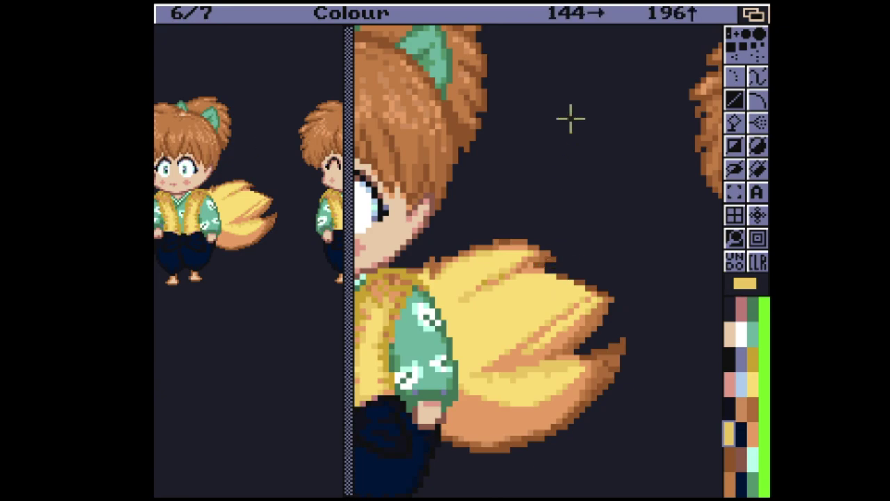
On frame 7, grab the small upper tip of the fox tail as a brush and stamp it slightly offset
key("2")
left_click(736, 193)
left_click_drag(542, 242, 585, 274)
left_click(554, 266)
Switch to a one-pixel brush, sample the tail's brown outline colour and retouch the upper tip on frame 7, comparing it with frame 6
key("comma")
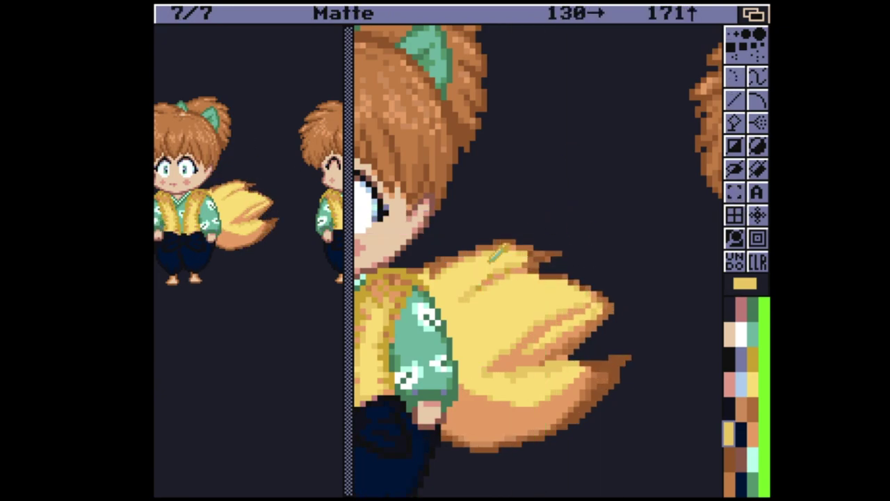
left_click(488, 265)
key("period")
key("comma")
key("1")
key("2")
left_click(558, 239)
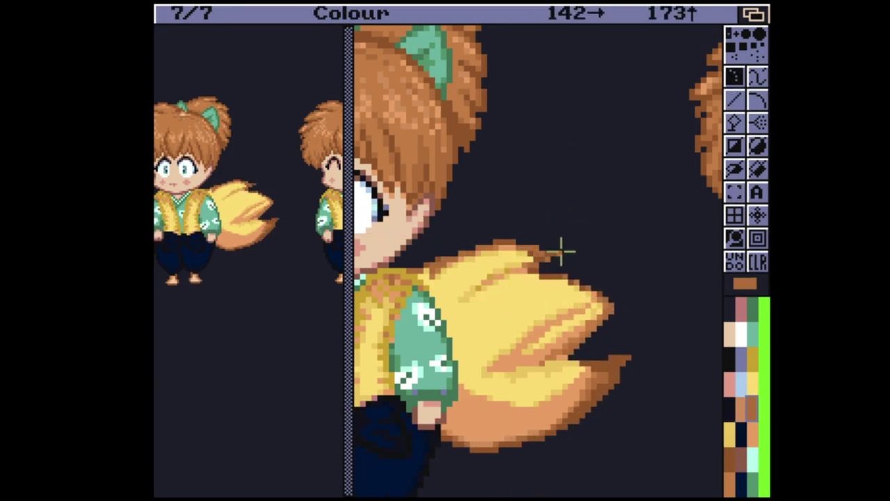
key("1")
key("2")
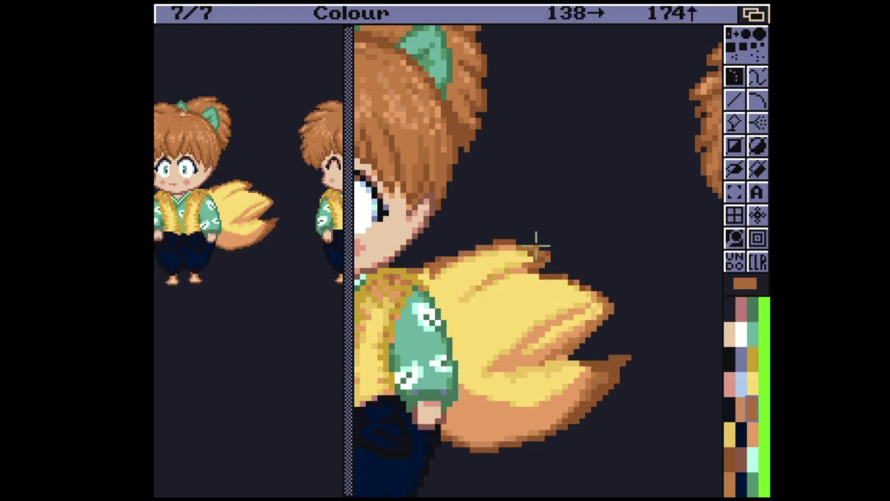
Flip between frame 7 and the first frames to compare the shape of the upper tail tip
key("2")
key("1")
key("2")
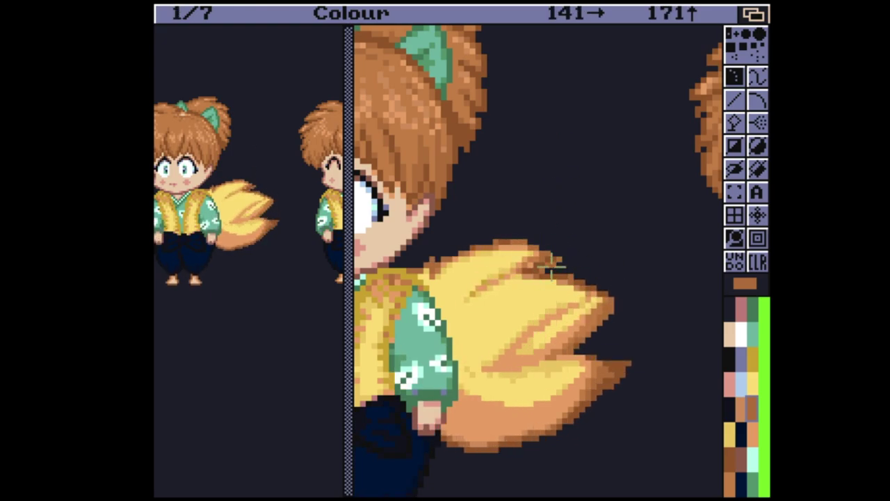
key("2")
key("2")
key("1")
key("2")
Sample a colour from the upper fur line of the tail to retouch it, checking against the neighbouring frames
key("comma")
left_click(507, 275)
key("1")
key("2")
key("2")
key("1")
key("2")
Sample another colour beside the tail's upper fur line and flip repeatedly through the frames to check the line's motion
key("comma")
left_click(523, 273)
key("1")
key("1")
key("1")
key("2")
key("2")
key("1")
key("1")
key("2")
key("2")
key("2")
key("2")
key("1")
key("1")
Sample two more shades from the tail's upper fur line for the retouching and go back through the frames to frame 3
key("comma")
left_click(519, 277)
key("comma")
left_click(518, 272)
key("1")
key("1")
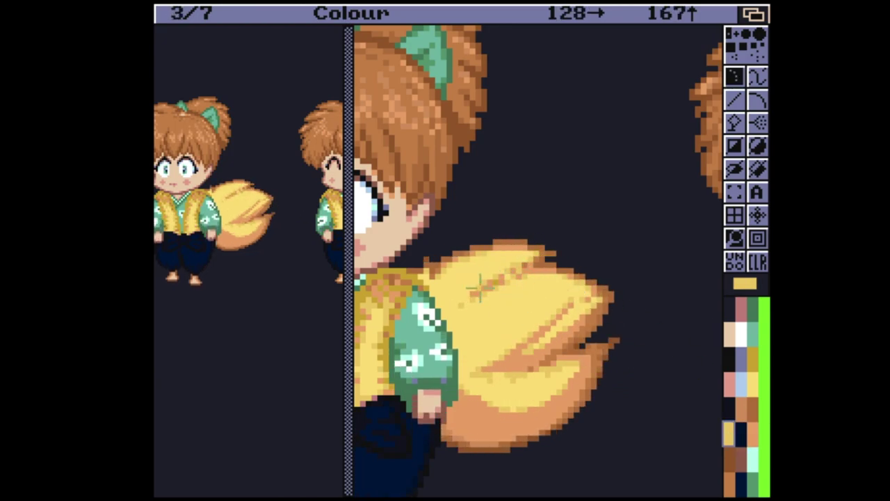
Compare the following frames and sample the fur line's colour again to continue retouching the tail
key("2")
key("2")
key("2")
key("2")
key("1")
key("1")
key("comma")
left_click(513, 276)
Flip through the retouched tail frames, play the whole animation full screen and stop it
key("1")
key("2")
key("2")
key("1")
key("1")
key("1")
key("4")
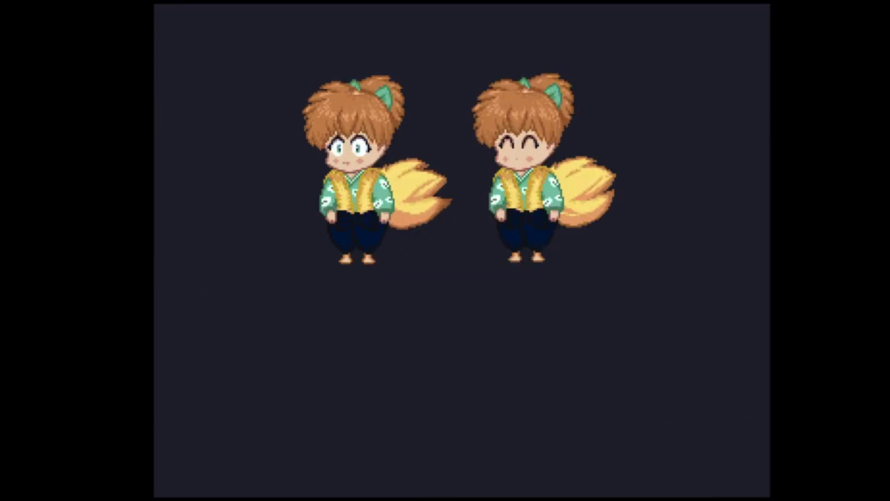
key("Escape")
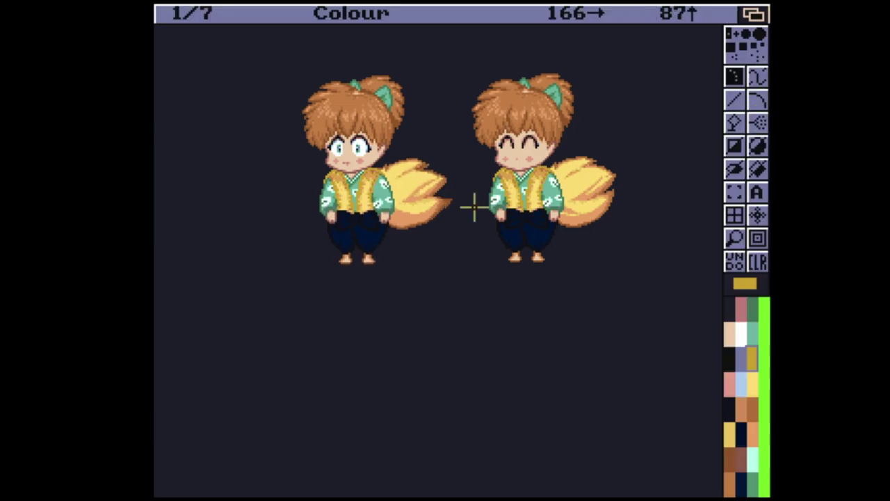
Step forwards from frame 1 to frame 6 at normal size, replay the animation and stop it
key("2")
key("2")
key("2")
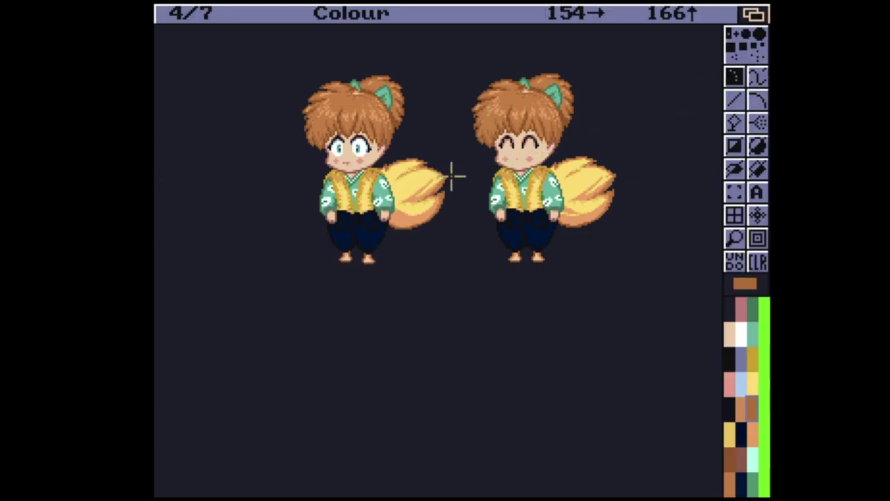
key("2")
key("2")
key("2")
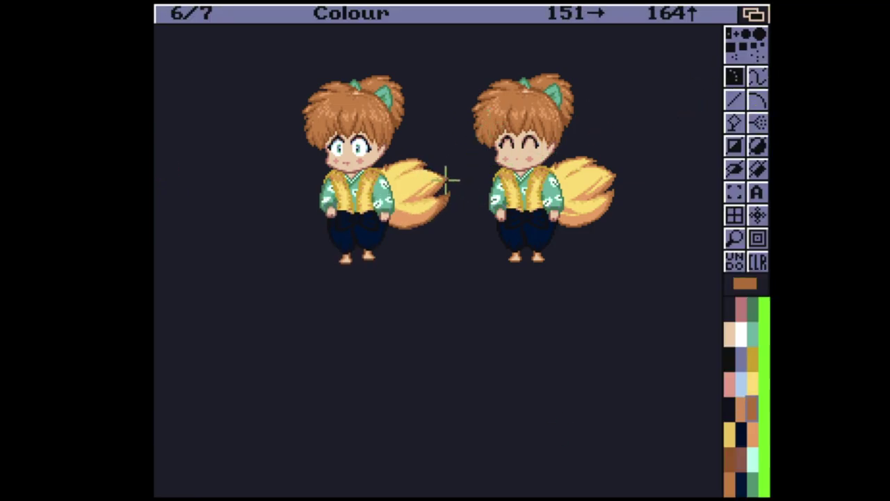
key("4")
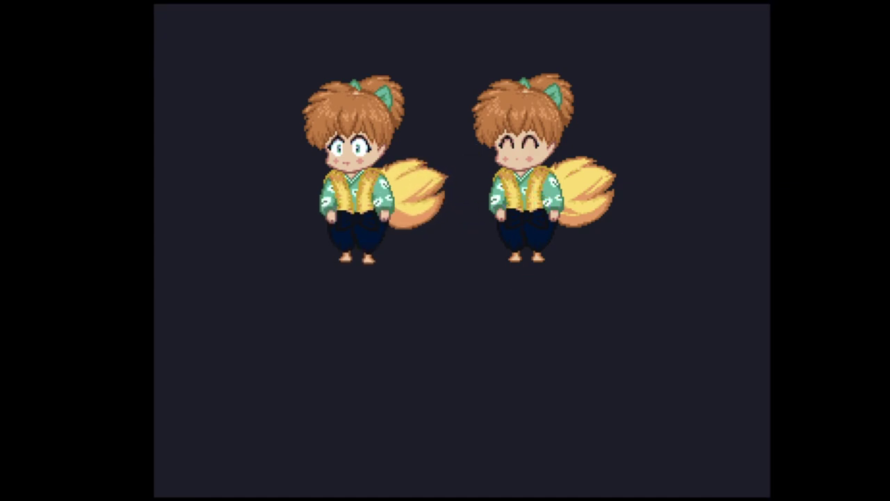
key("space")
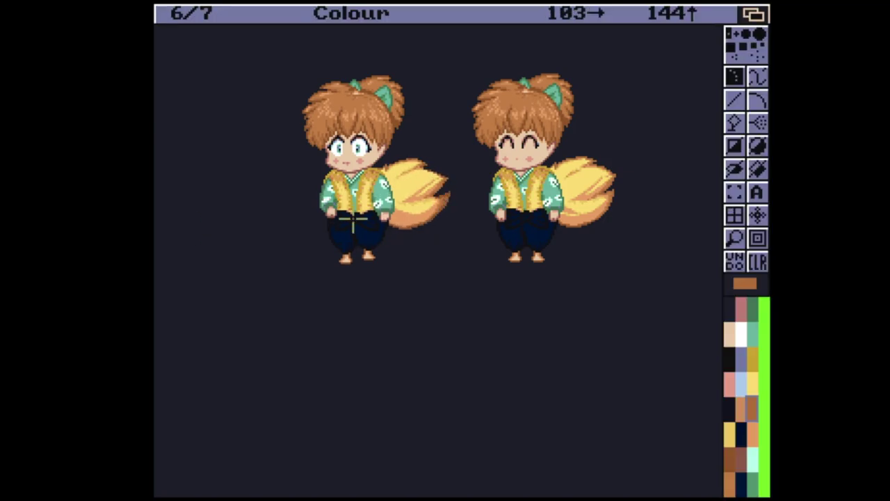
On frame 1, magnify the first character's hand away from the tail and retouch its pixels along the dark blue trousers
key("2")
key("2")
key("2")
key("m")
right_click(354, 8)
left_click(387, 51)
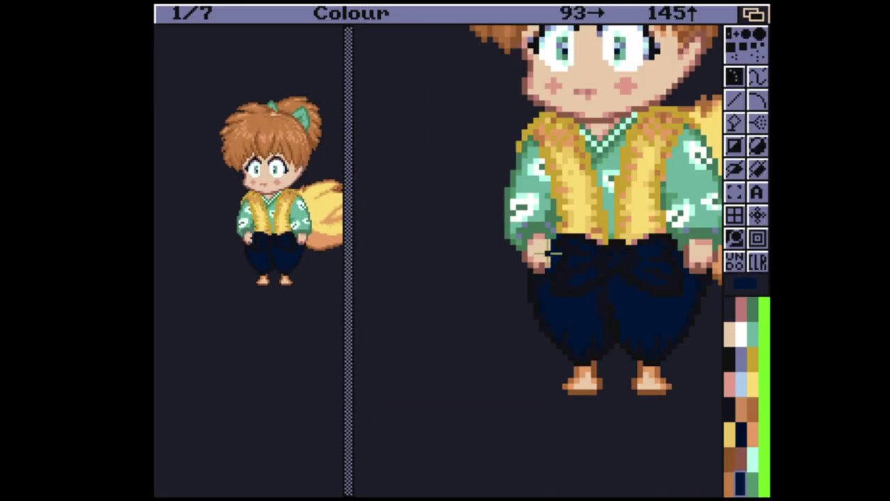
left_click(547, 257)
left_click(549, 264)
mouse_move(550, 261)
left_mouse_down()
mouse_move(556, 244)
mouse_move(554, 268)
mouse_move(541, 269)
mouse_move(548, 248)
left_mouse_up()
Advance a frame, retouch the side and lower edge of the same hand, and compare it with the previous frame
key("v")
key("2")
left_click(534, 260)
left_click(548, 274)
key("1")
key("2")
Refine the hand's pixels where it meets the sleeve and trousers, flipping between the two frames to match them
left_click(548, 249)
left_click(542, 270)
left_click(546, 248)
left_click(542, 257)
key("1")
key("2")
key("1")
key("2")
left_click(542, 252)
key("1")
key("2")
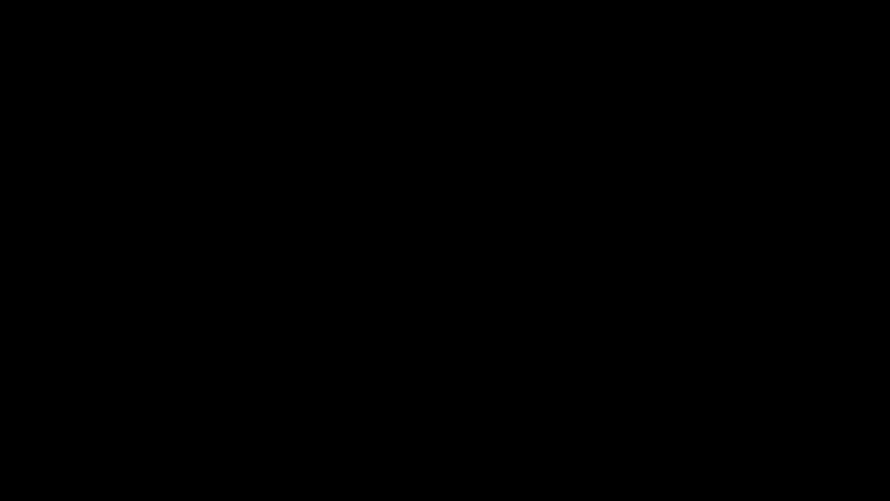